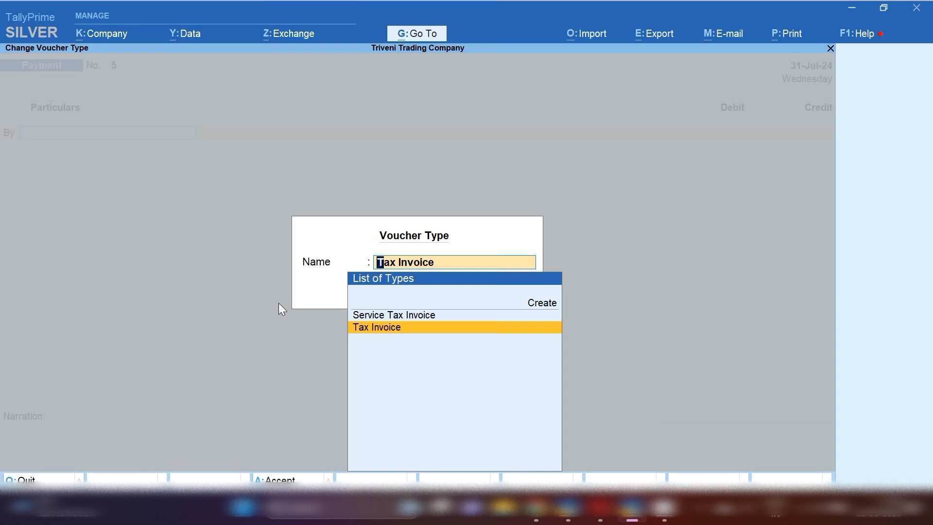
Start a Tax Invoice sales voucher and switch it to Accounting Invoice mode.
key(Return)
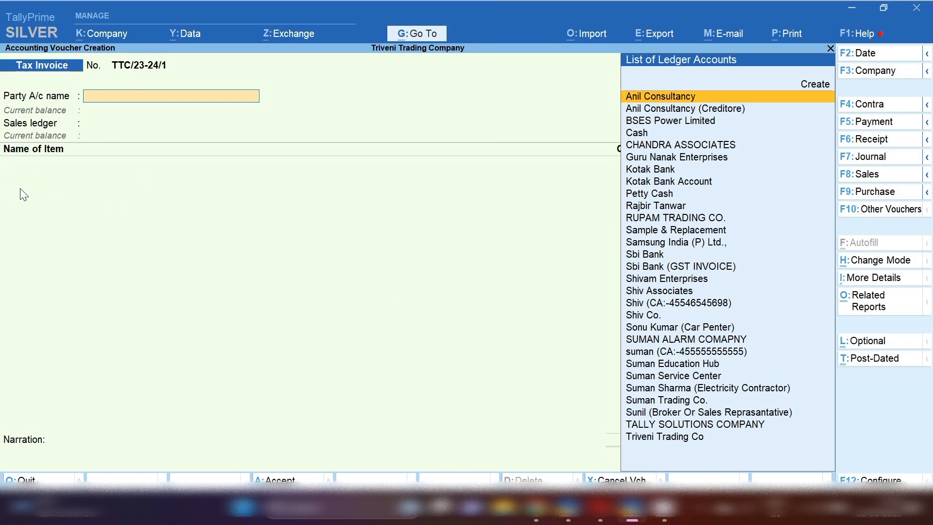
click(885, 261)
key(Down)
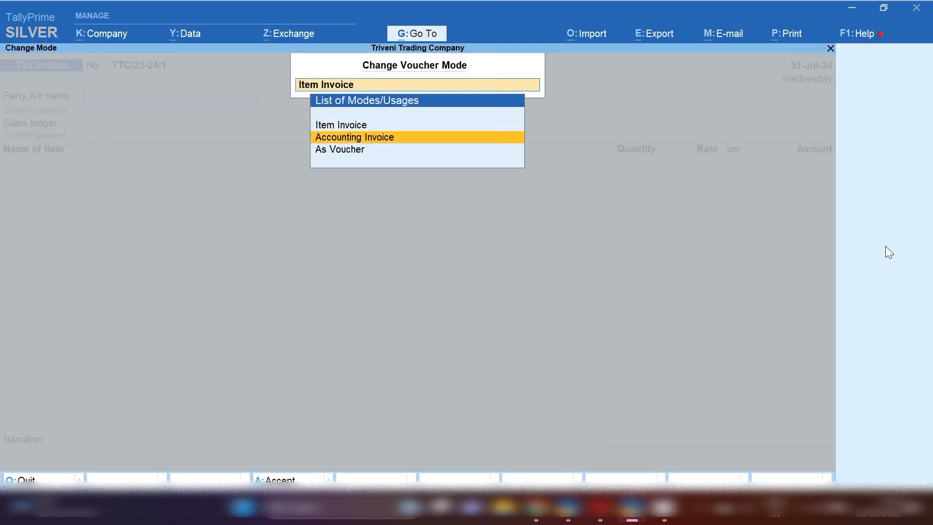
key(Return)
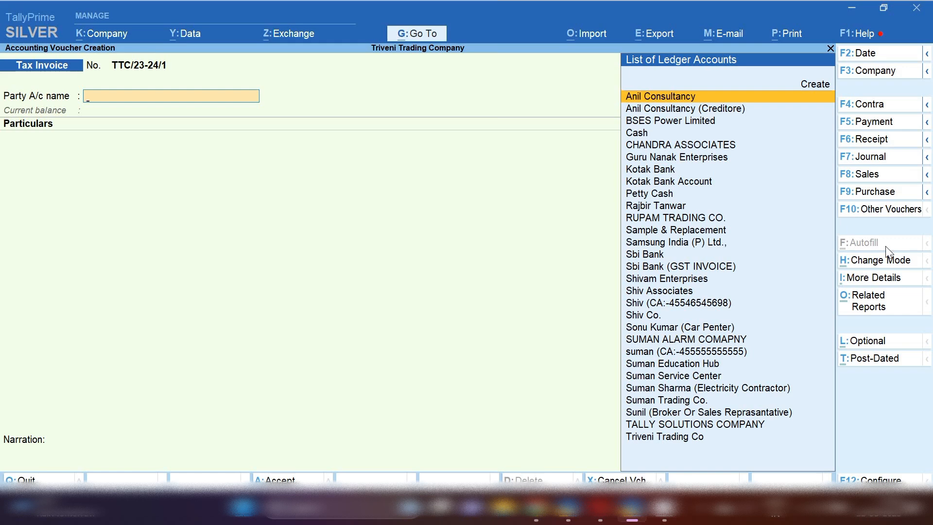
Set Suman Education Hub as the invoice's party account and accept the dispatch and party details without filling them in.
text(Sum)
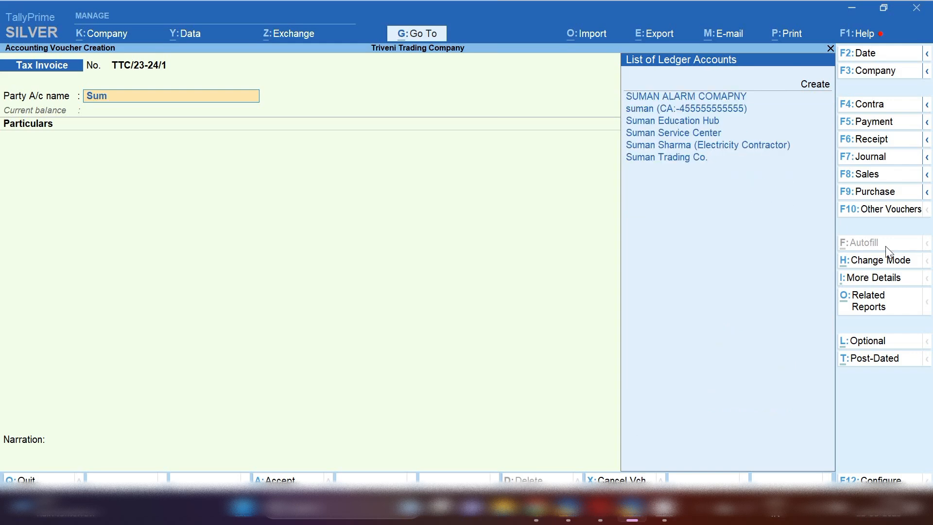
key(Down)
key(Down)
key(Down)
key(Down)
key(Down)
key(Up)
key(Up)
key(Up)
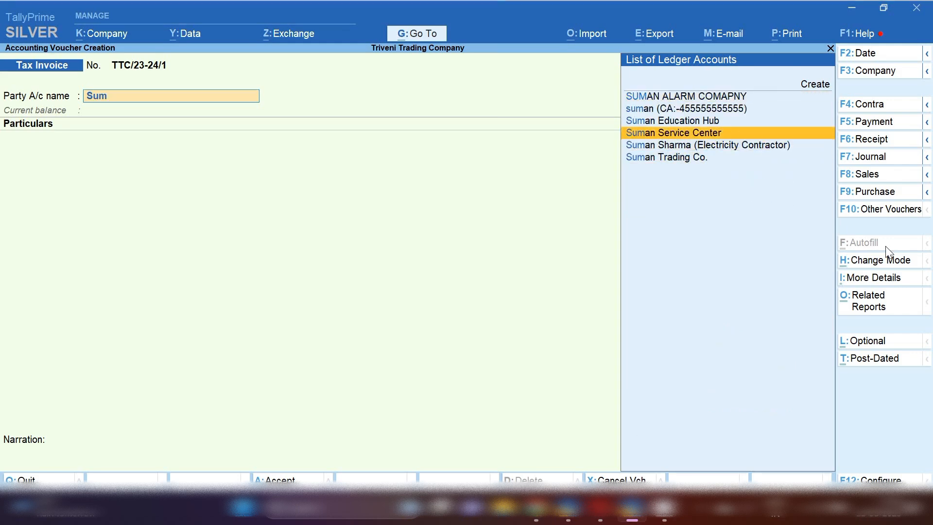
key(Return)
key(Return)
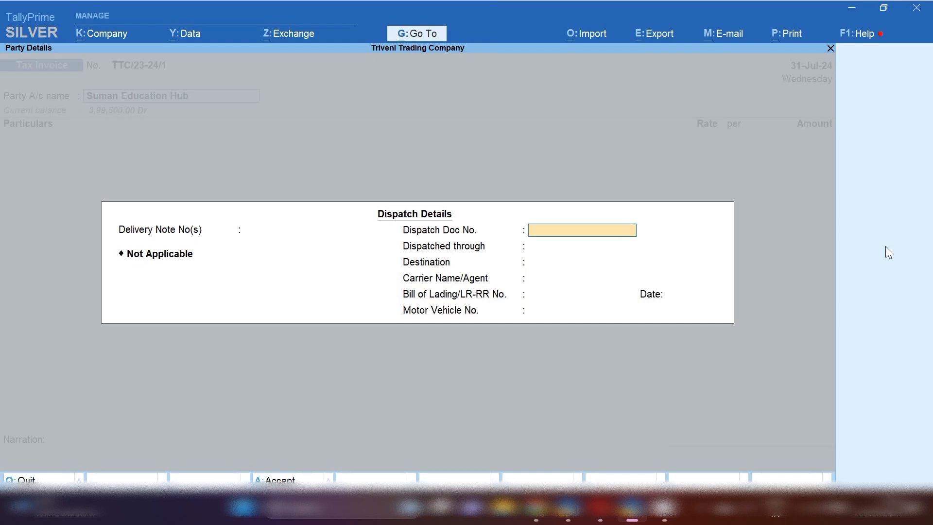
key(Return)
key(Return)
key(Return)
key(Return)
key(Return)
key(Return)
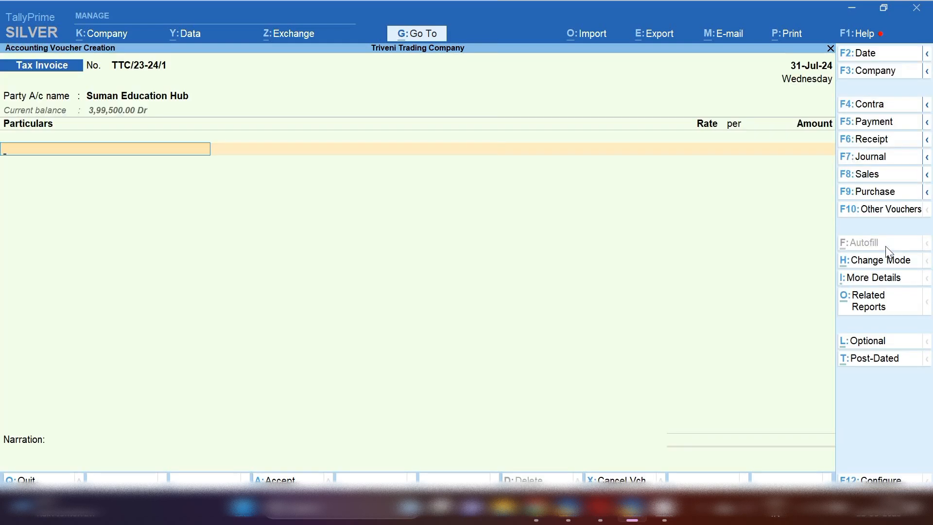
Begin a new ledger called Contract Service under Indirect Incomes, with the type of ledger Not Applicable.
key(alt+c)
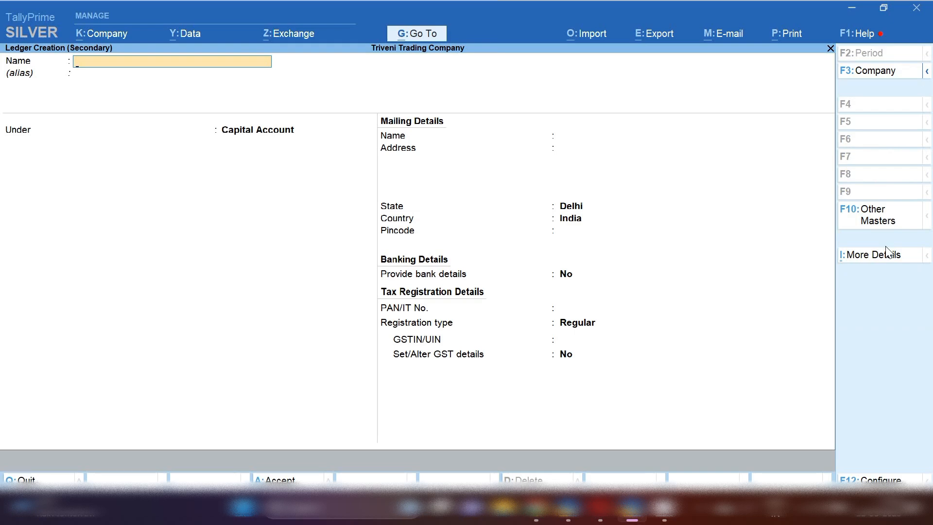
text(Contract Service)
key(Return)
key(Return)
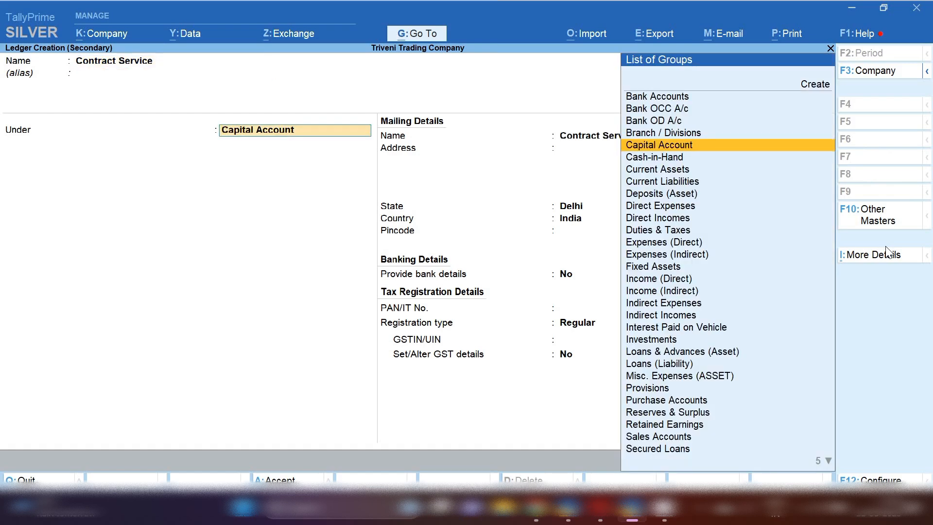
text(In)
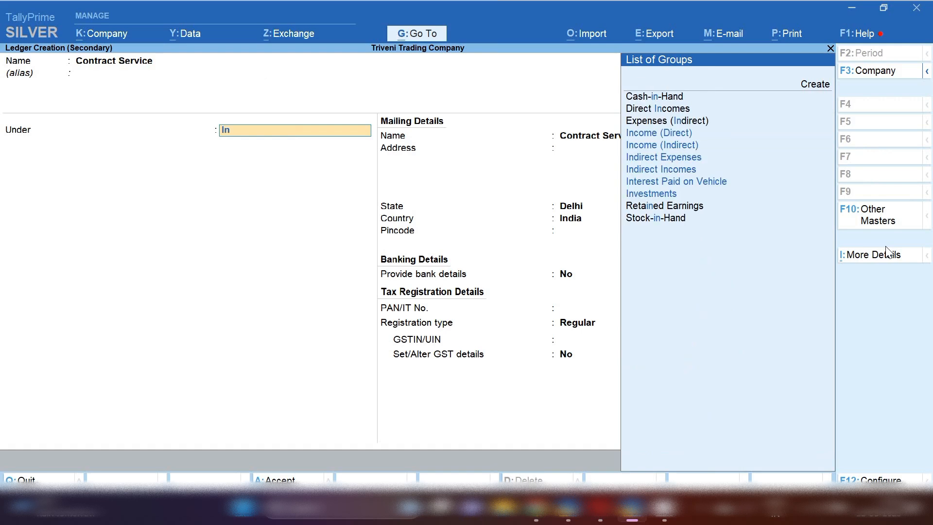
key(Down)
key(Down)
key(Down)
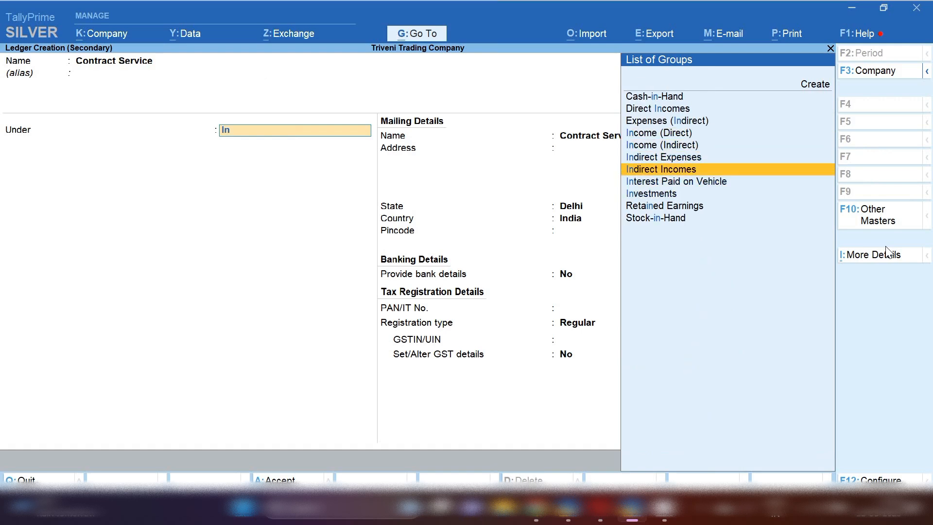
key(Return)
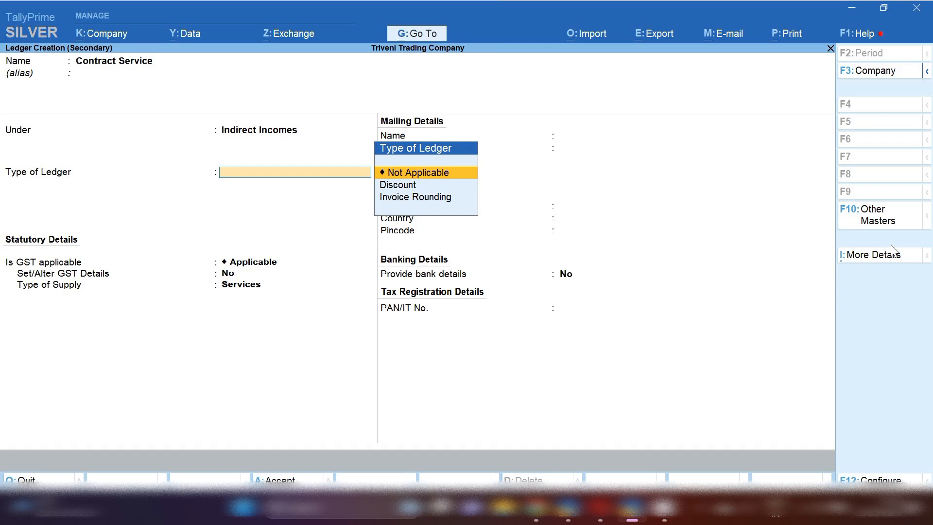
key(Return)
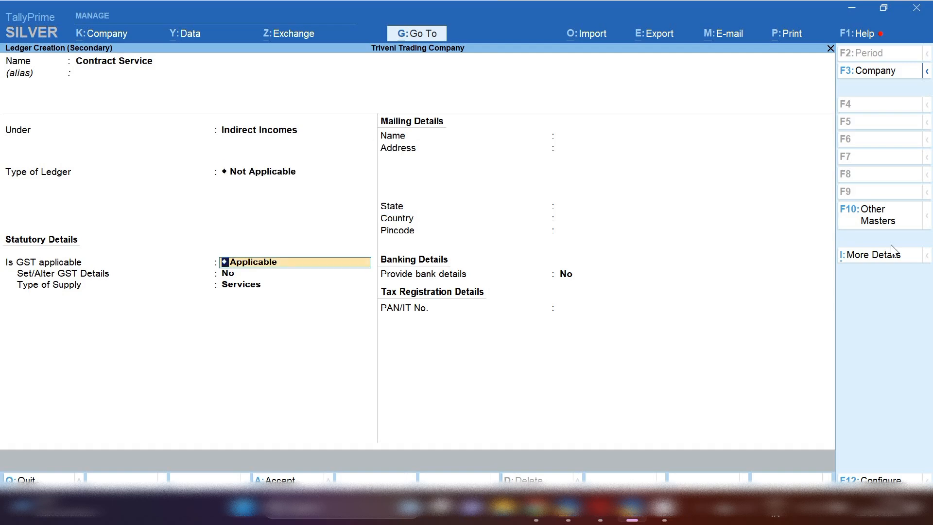
Enable GST details for the Contract Service ledger and set the nature of transaction to Sales Taxable, leaving description and HSN/SAC blank.
key(Return)
text(y)
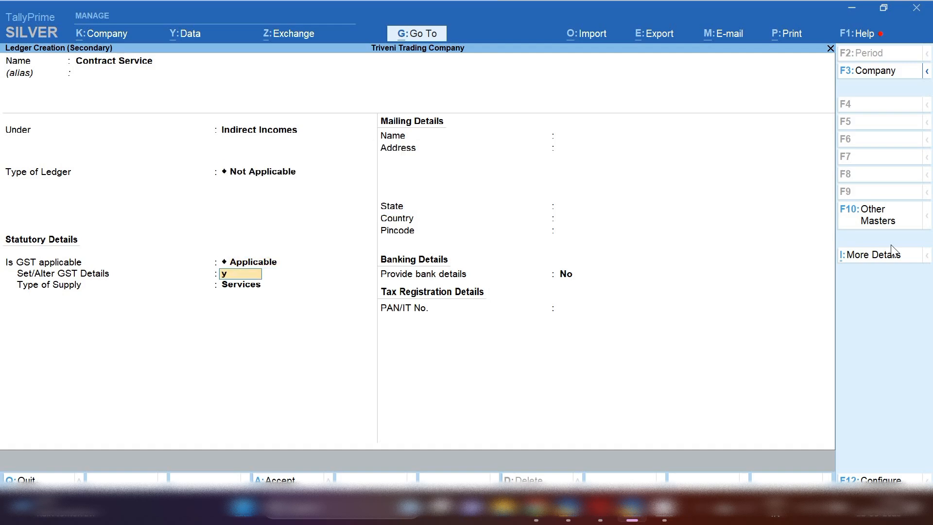
key(Return)
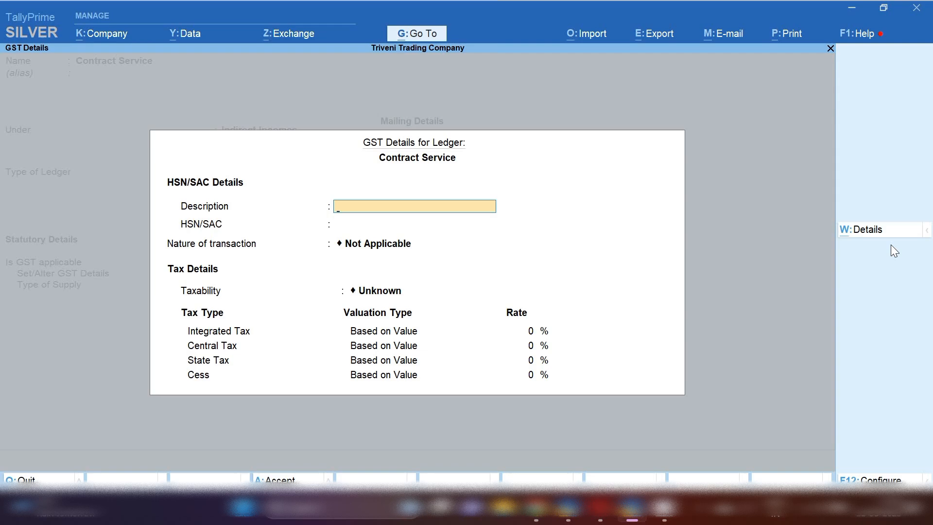
key(Return)
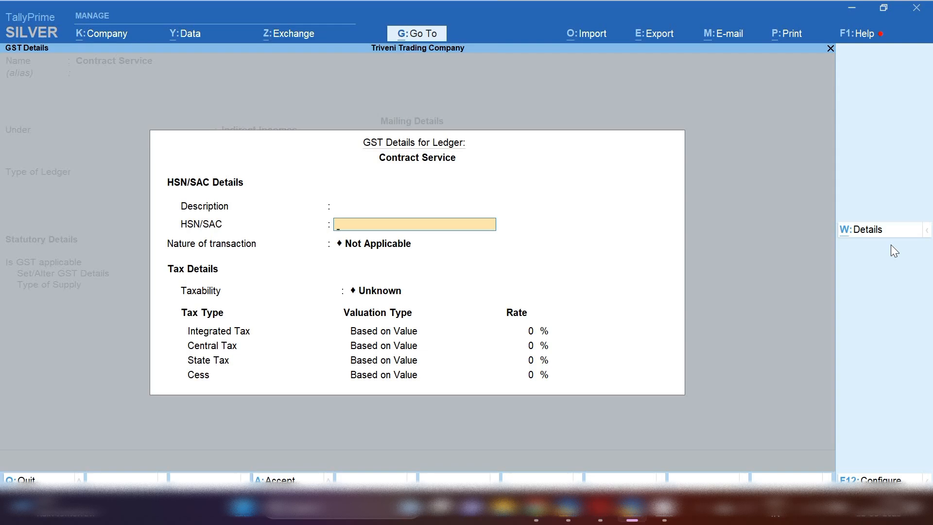
key(Return)
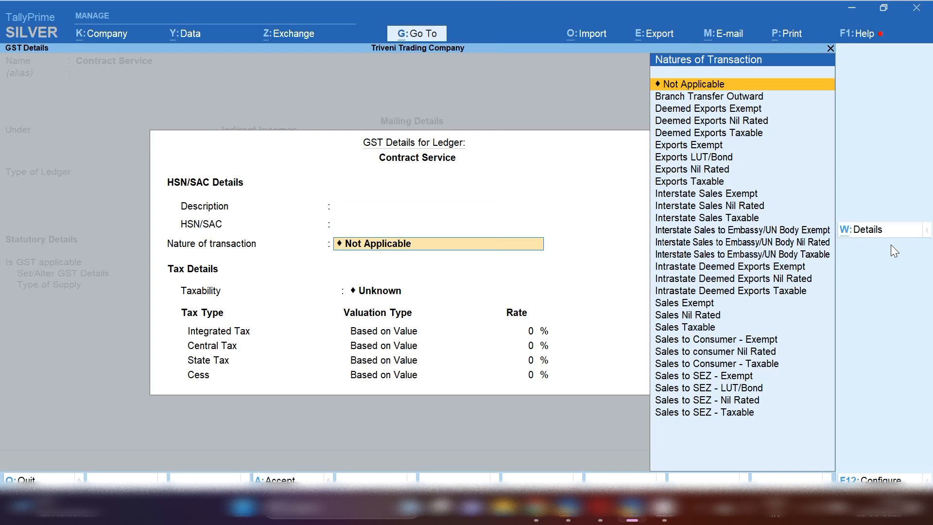
key(Down)
key(Down)
key(Down)
key(Down)
key(Down)
key(Down)
key(Down)
key(Down)
key(Down)
key(Down)
key(Down)
key(Down)
key(Down)
key(Down)
key(Down)
key(Down)
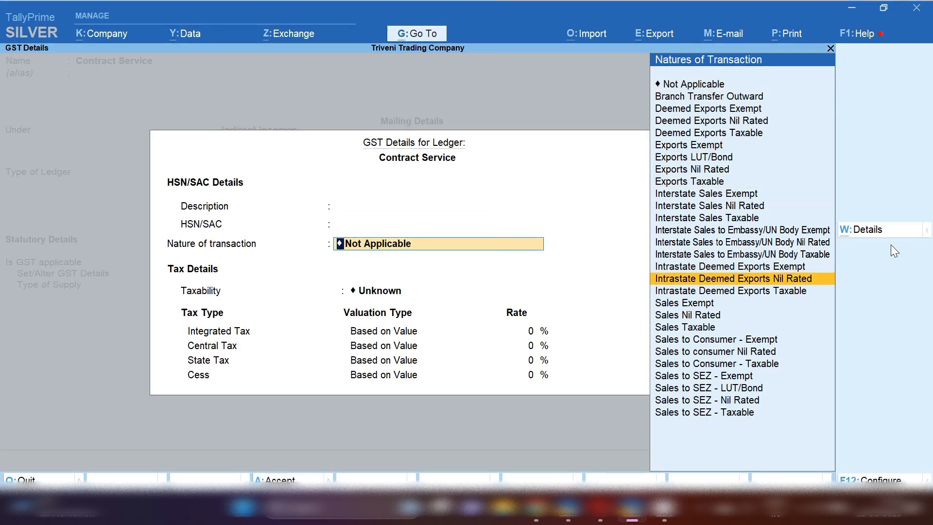
key(Down)
key(Down)
key(Down)
key(Down)
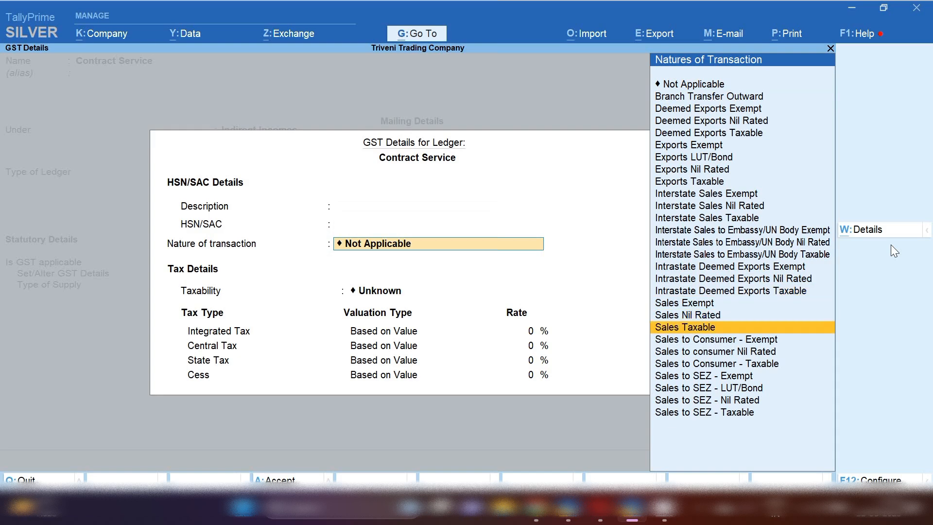
key(Return)
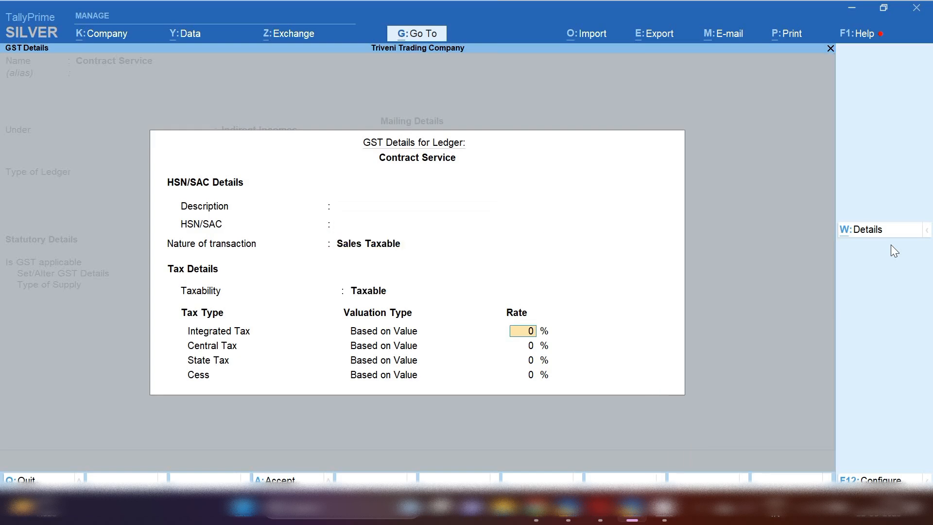
Set the ledger's integrated tax rate to 18% and save the ledger with Services as the type of supply.
text(18)
key(Return)
key(Return)
key(Return)
key(Return)
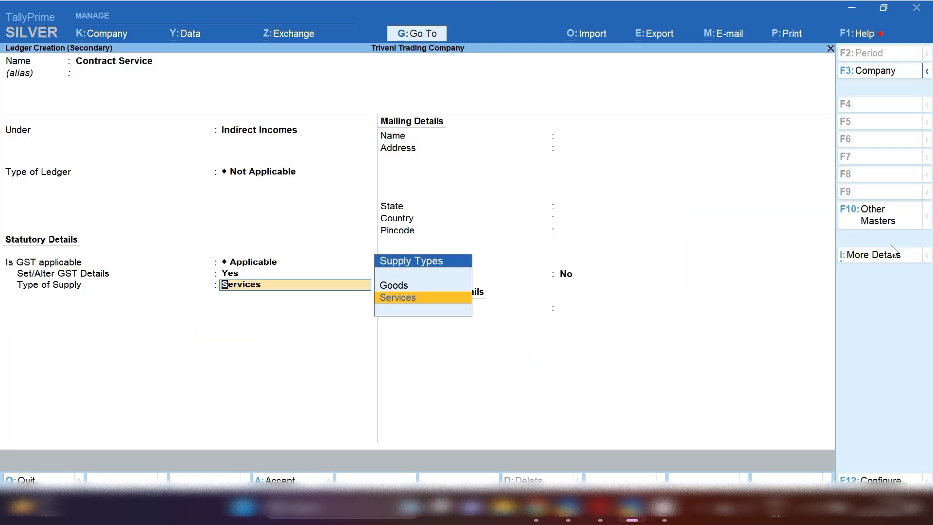
key(Return)
key(Return)
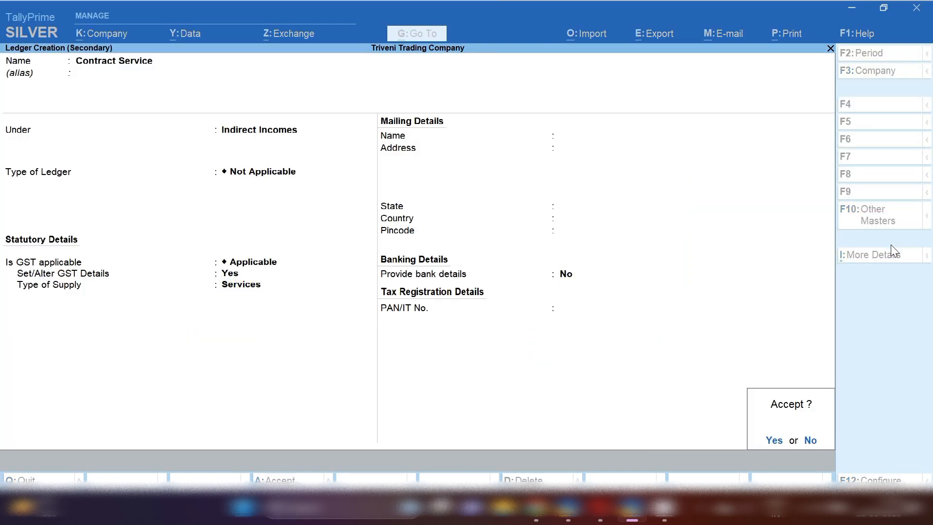
key(Return)
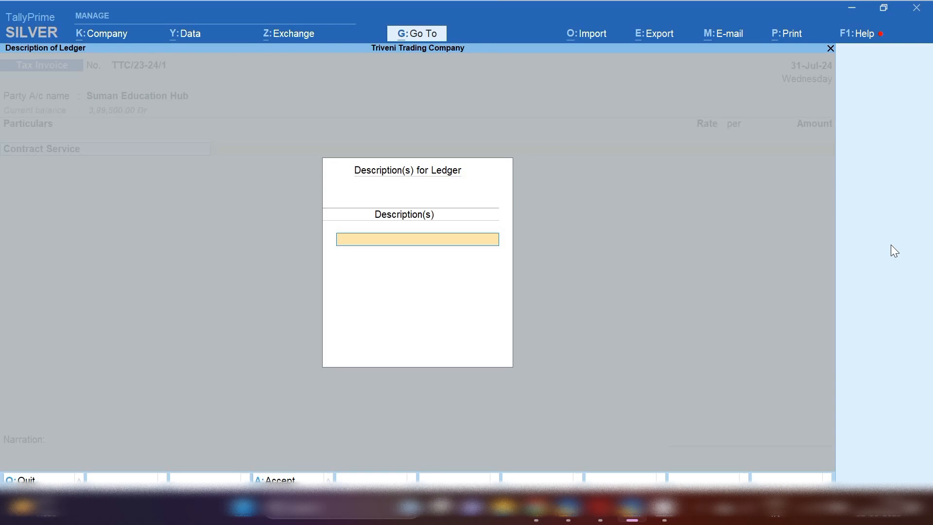
Add the description "Electcity Contract Work" to the Contract Service line of the invoice.
text(Ele)
text(ctvirity)
key(BackSpace)
key(BackSpace)
key(BackSpace)
key(BackSpace)
key(BackSpace)
text(city Contract Work)
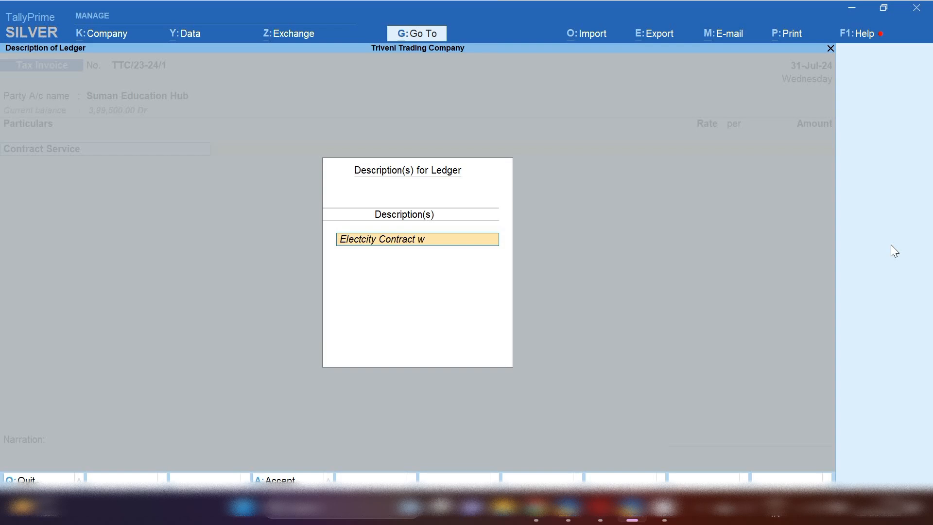
key(Return)
key(Return)
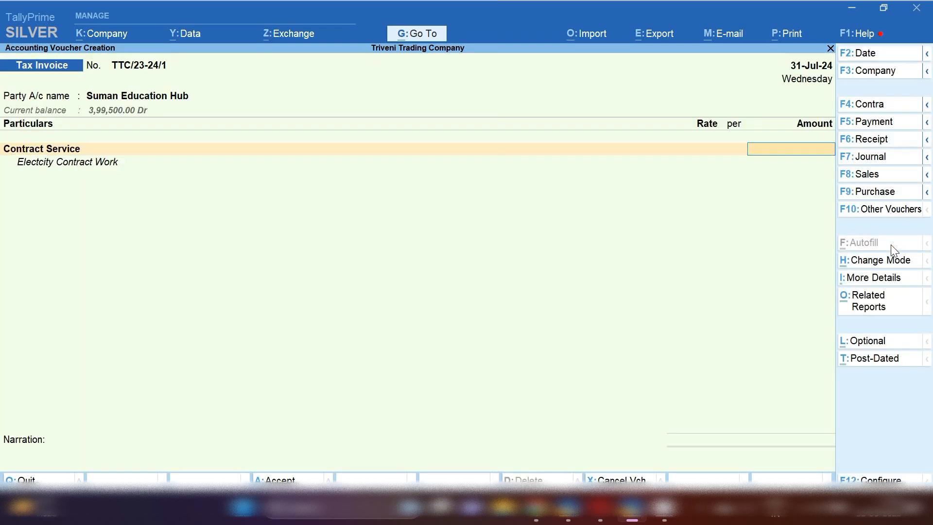
Set the Contract Service amount to 1,00,000 and keep its description.
text(1,00,)
text(00000)
key(Return)
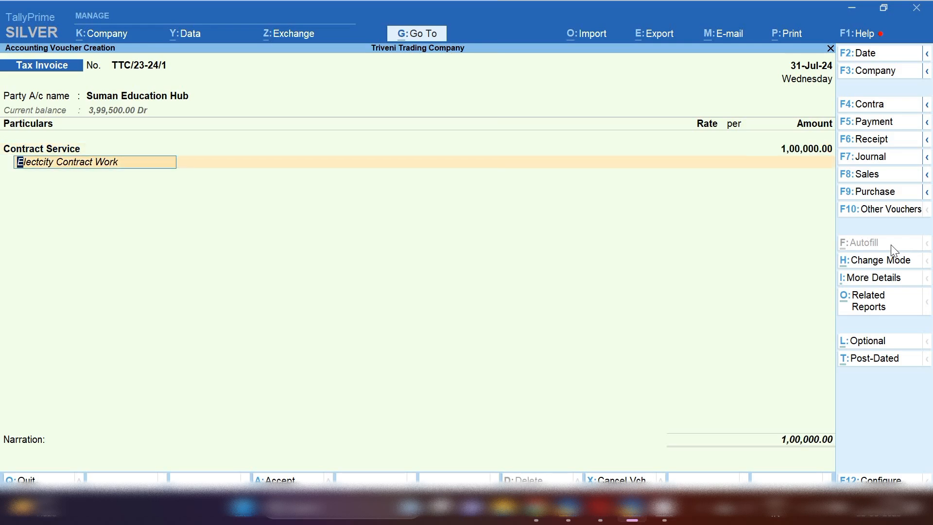
key(Return)
key(Return)
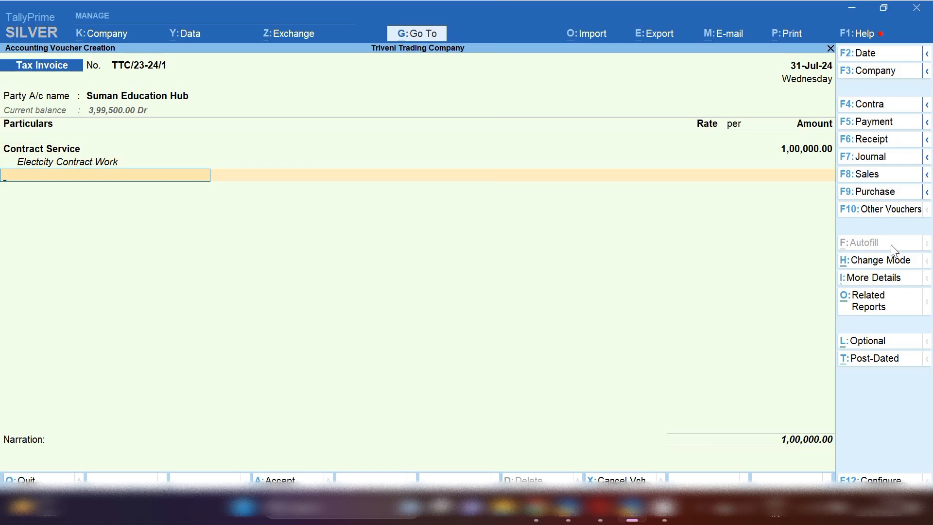
Add the Input Cgst and Input Sgst tax ledgers below the service line and save the invoice.
text(Cgs)
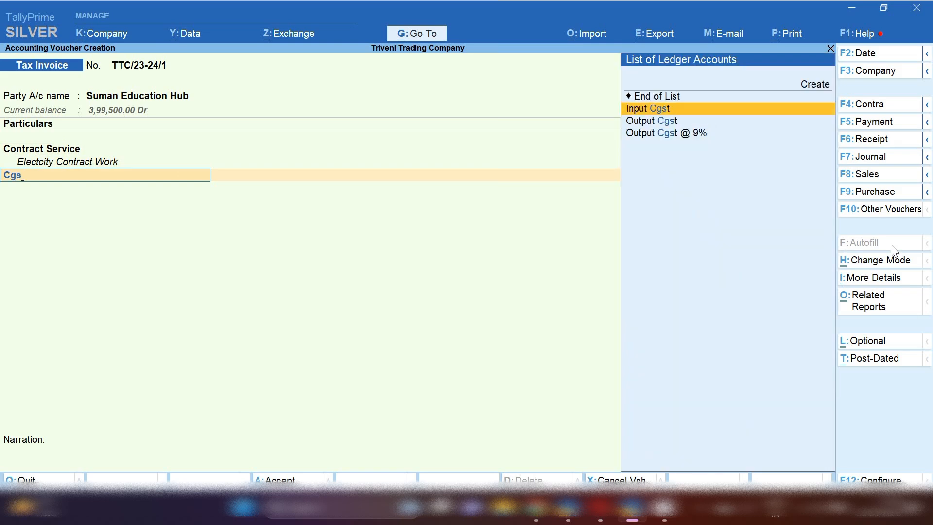
key(Return)
key(Return)
key(Return)
text(Sgs)
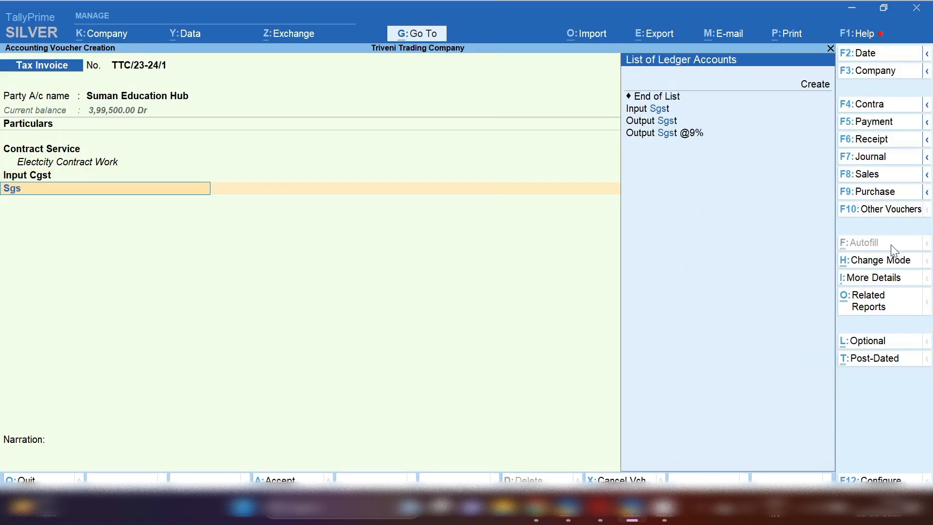
key(Return)
key(Return)
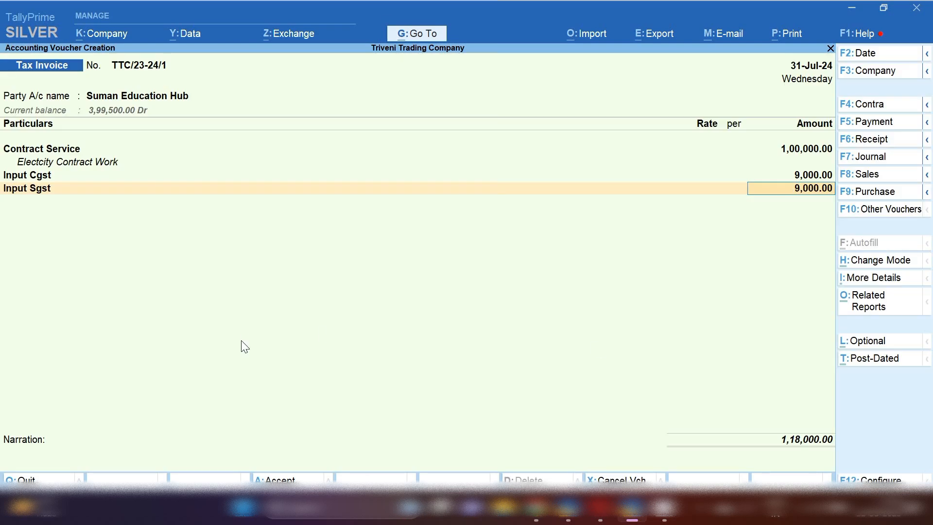
click(275, 480)
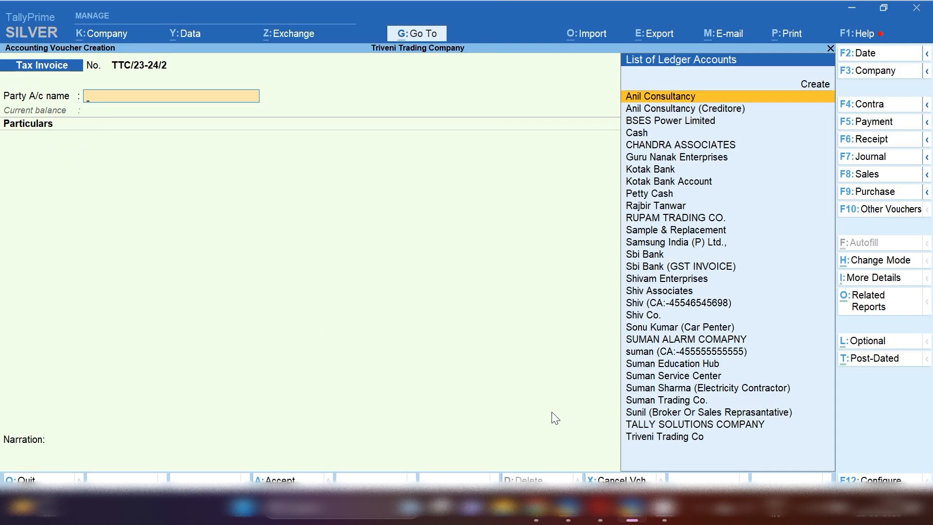
Open the ledger vouchers report for Suman Education Hub to review the posted invoice.
click(418, 32)
key(Down)
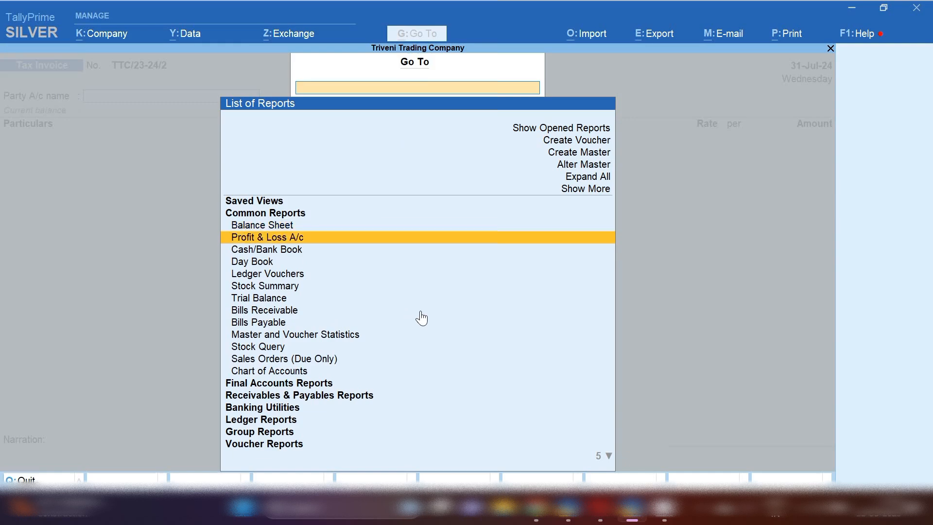
key(Down)
key(Down)
key(Down)
key(Down)
key(Down)
key(Down)
key(Down)
key(Down)
key(Down)
key(Down)
key(Down)
key(Down)
key(Down)
key(Down)
key(Down)
key(Return)
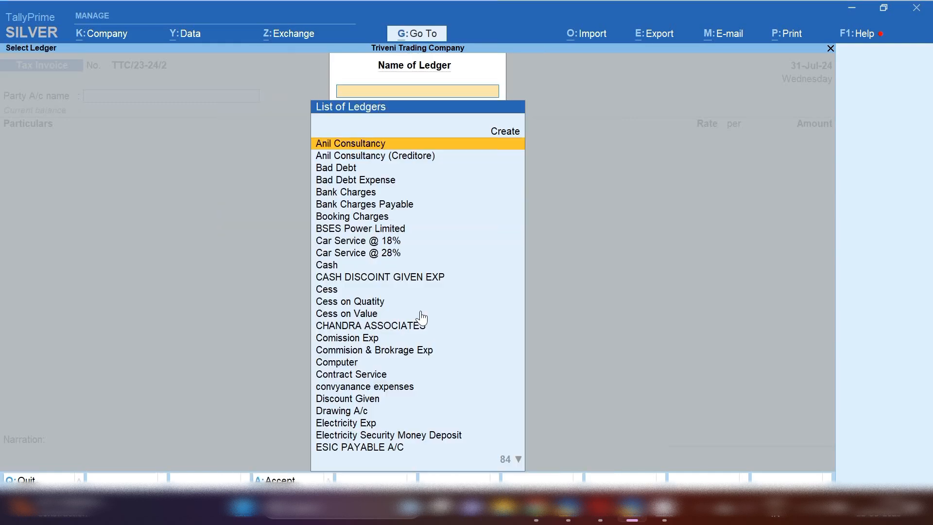
text(Suman)
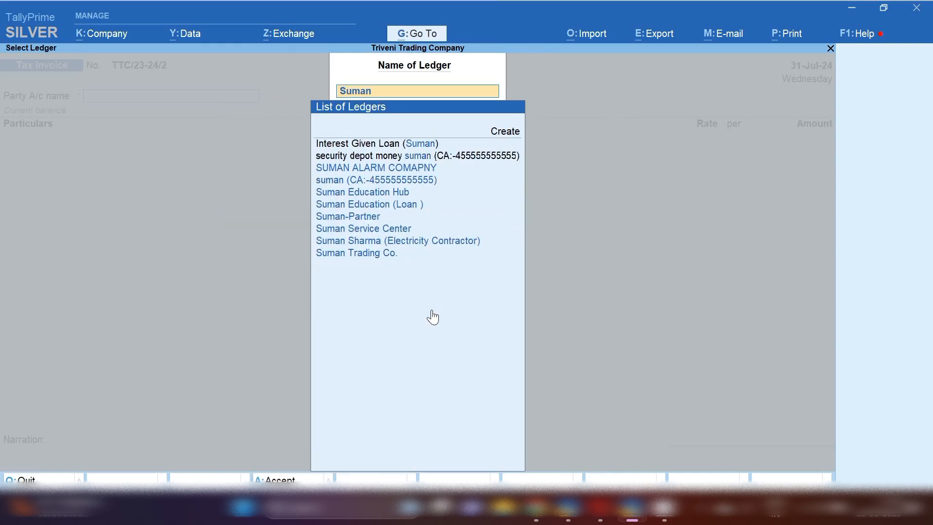
key(Down)
key(Down)
key(Return)
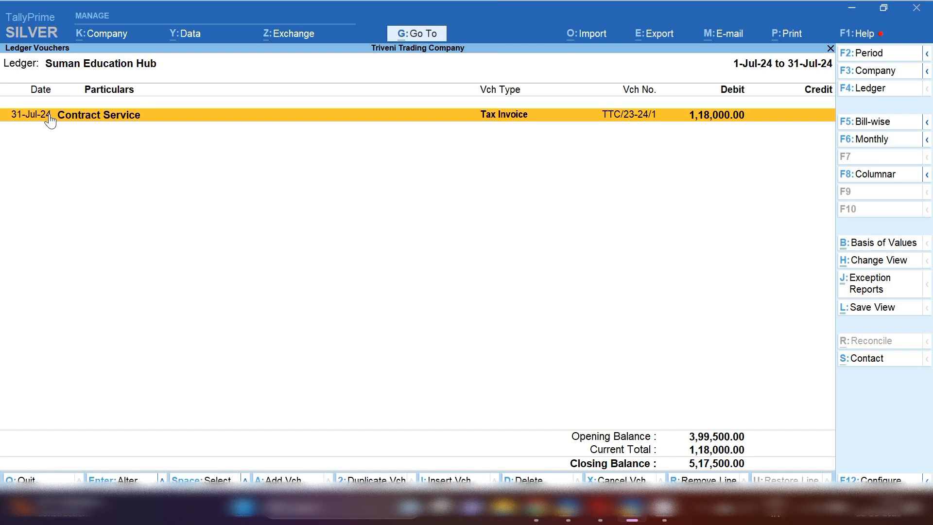
Leave the ledger report and voucher entry, and change the company's current period to run from 1-4-2023 to 31-3-2025.
key(Escape)
key(Escape)
key(Escape)
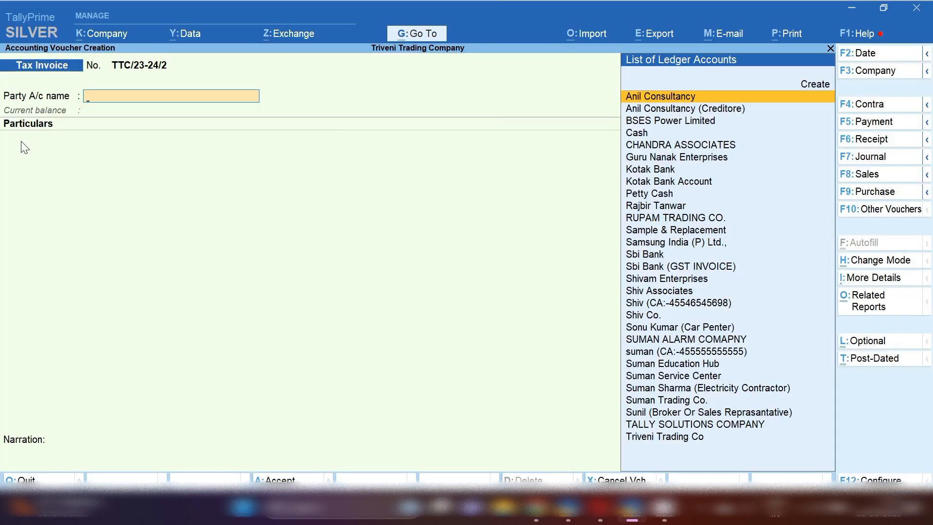
key(Escape)
key(y)
key(F2)
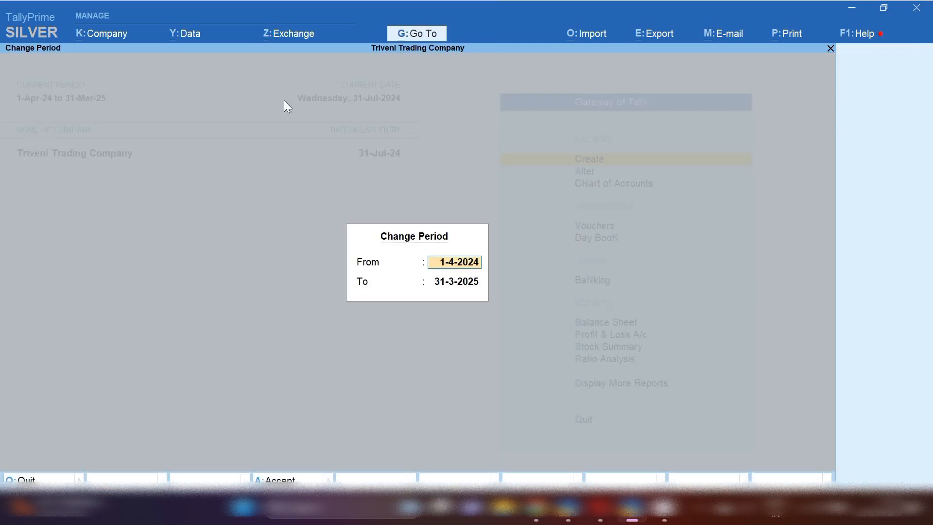
key(BackSpace)
text(3)
key(Return)
key(Return)
Open the ledger account book of Suman Education Hub to list its vouchers.
text(dal)
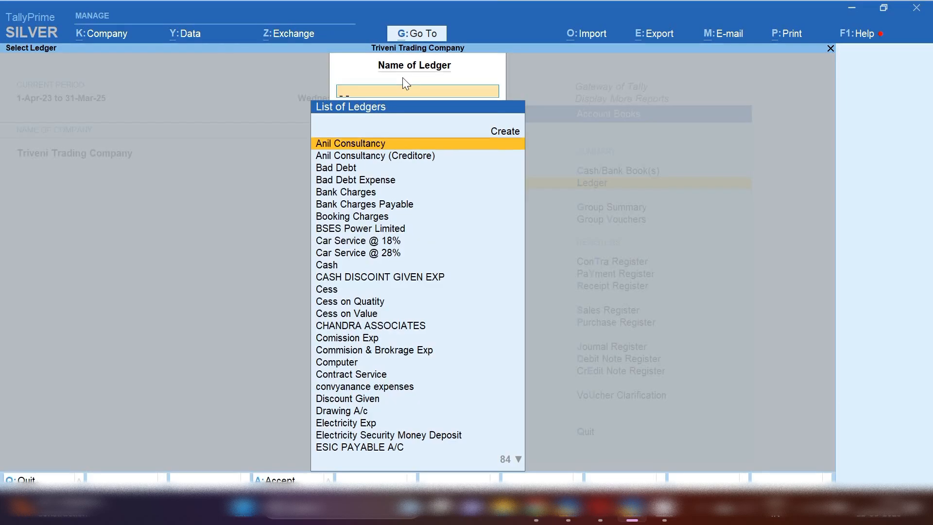
text(Suman)
key(Down)
key(Down)
key(Down)
key(Down)
key(Return)
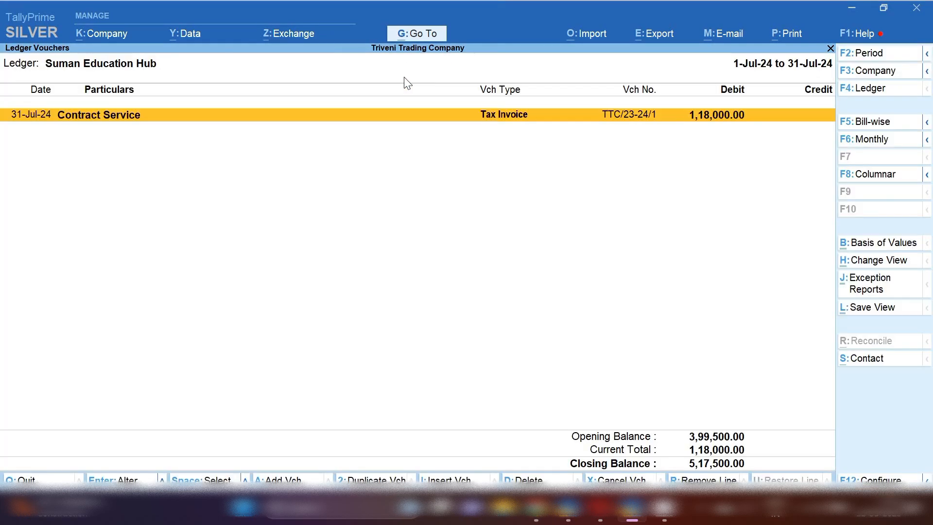
Change the Contract Service invoice's voucher date to 21-8-23 and save the altered invoice.
key(Return)
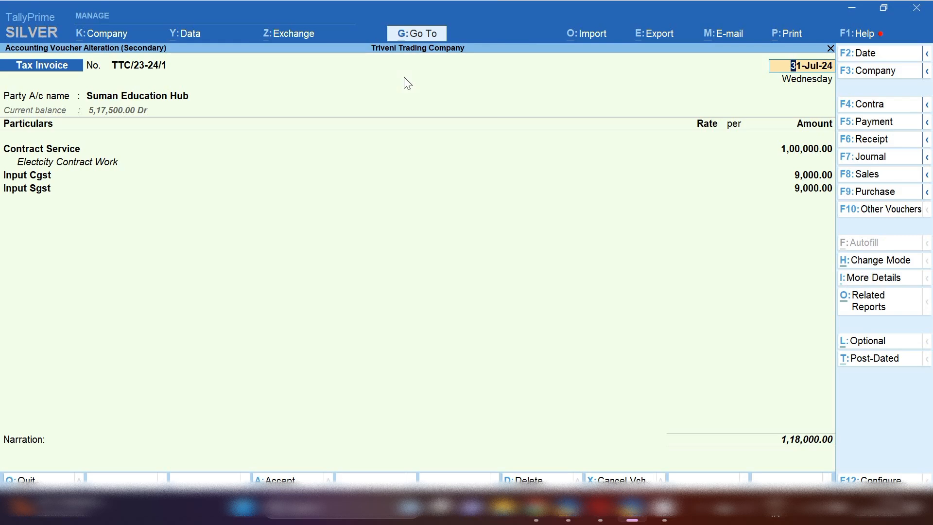
key(F2)
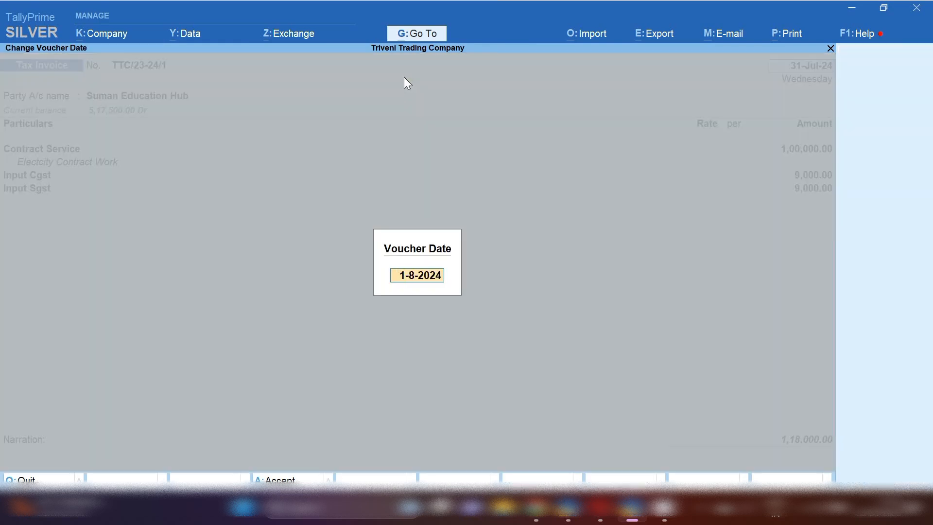
text(21.8.23)
key(Return)
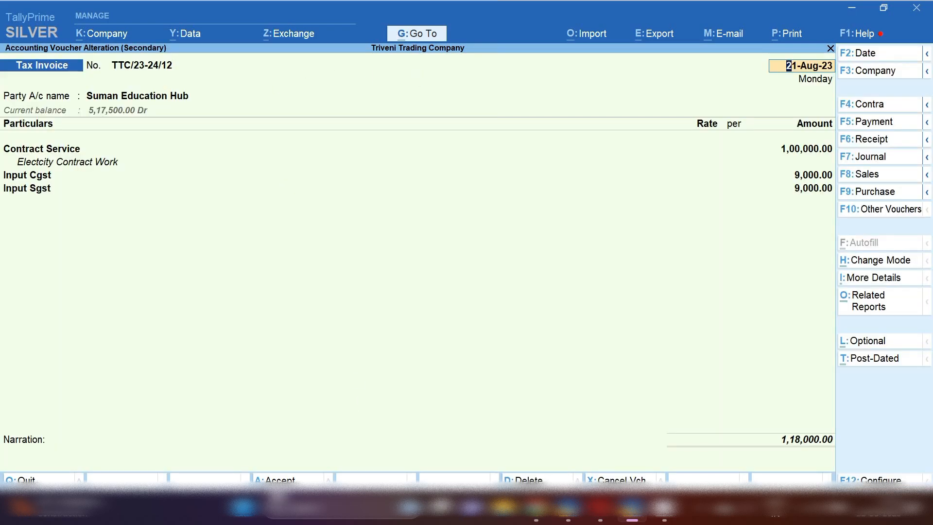
key(ctrl+a)
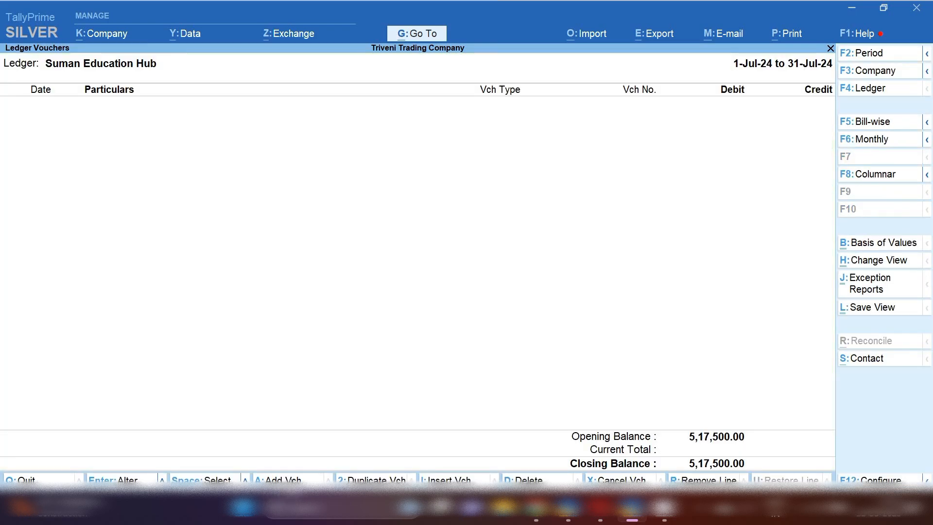
Reload the Suman Education Hub ledger and set its report period from 1-Apr-23 to 31-Jul-24.
key(F4)
key(Return)
key(alt+F2)
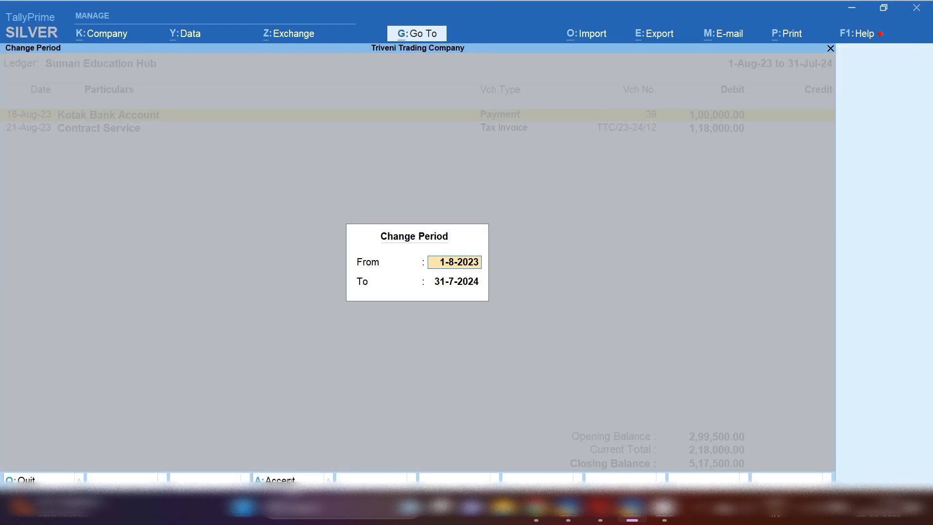
key(space)
key(Return)
key(space)
key(Return)
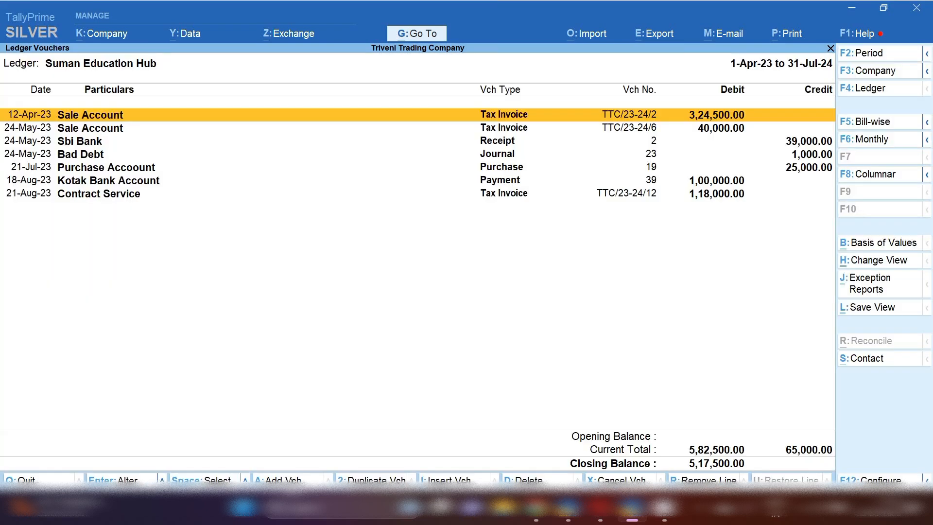
Mark the Contract Service entry of 21-Aug-23 in the ledger and open its invoice for review.
key(Up)
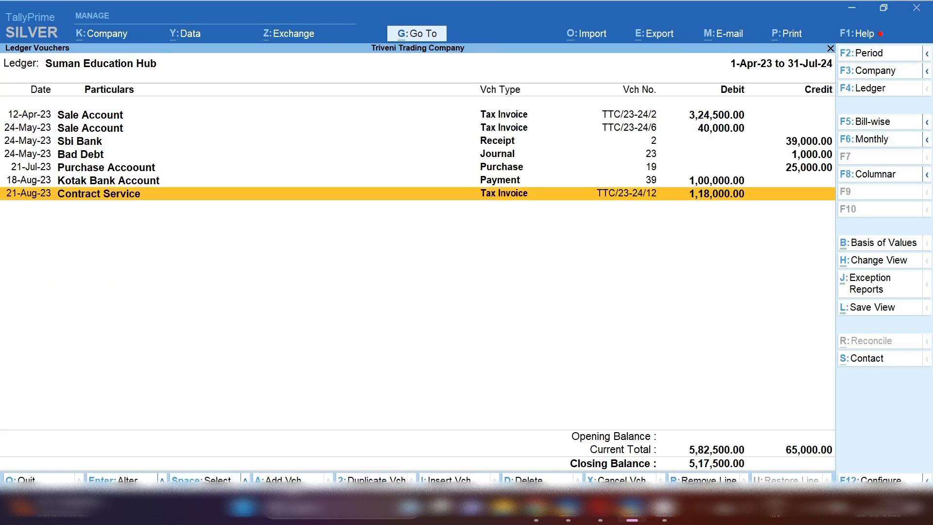
key(space)
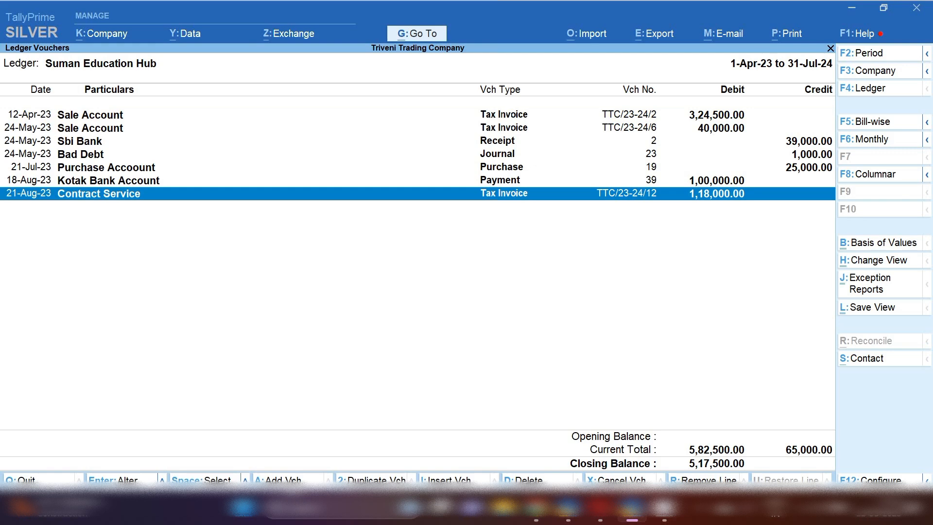
key(Return)
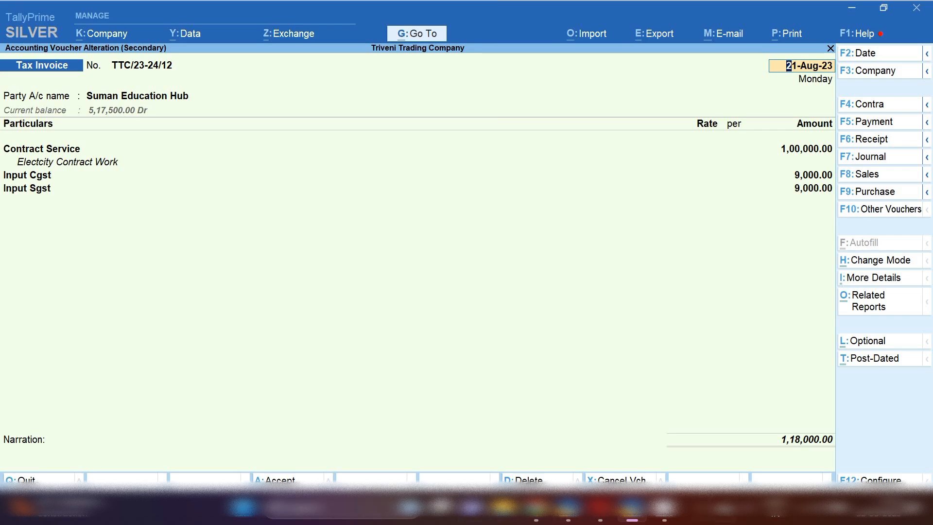
click(701, 508)
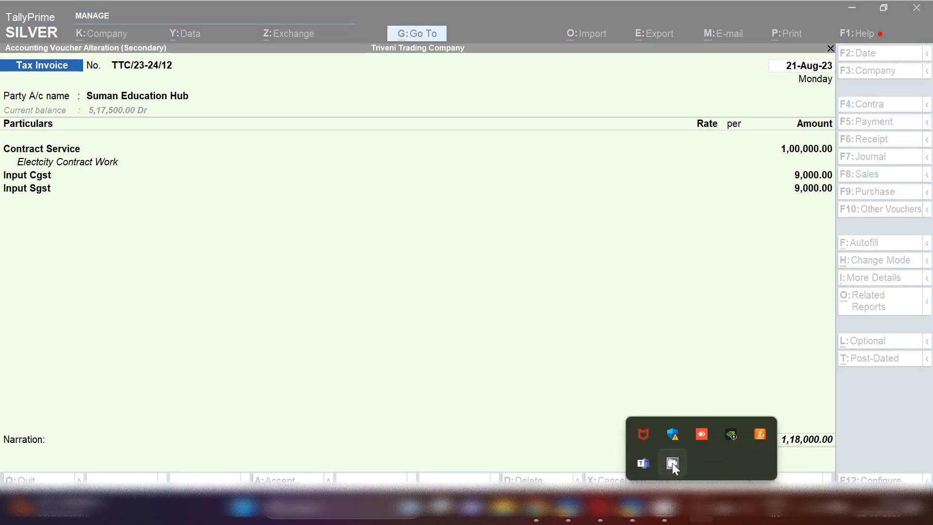
right_click(672, 464)
click(709, 412)
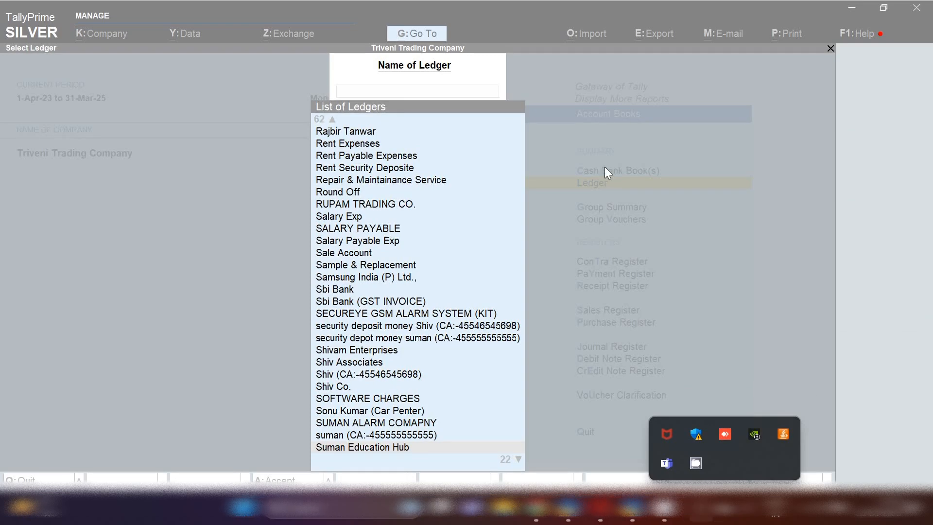
Open the ledger vouchers of Suman Education Hub again and mark the Contract Service invoice line.
click(399, 102)
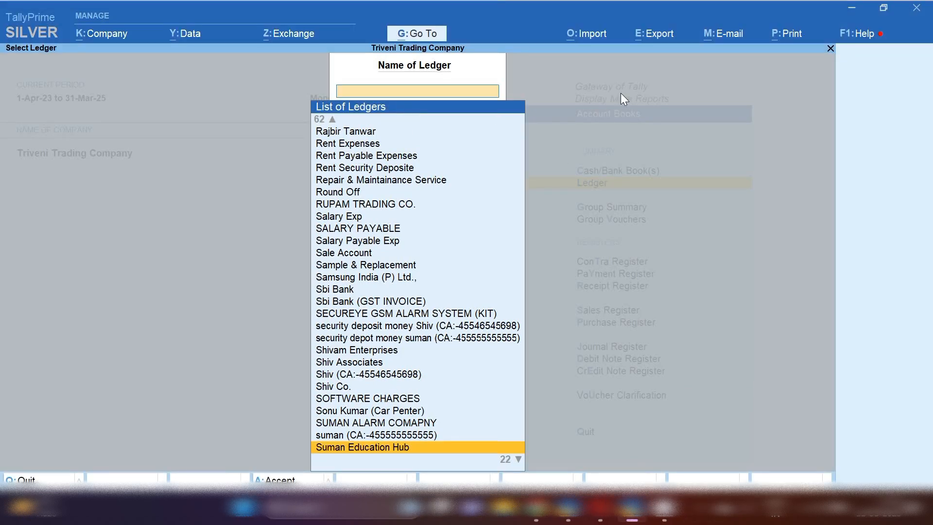
text(Sum)
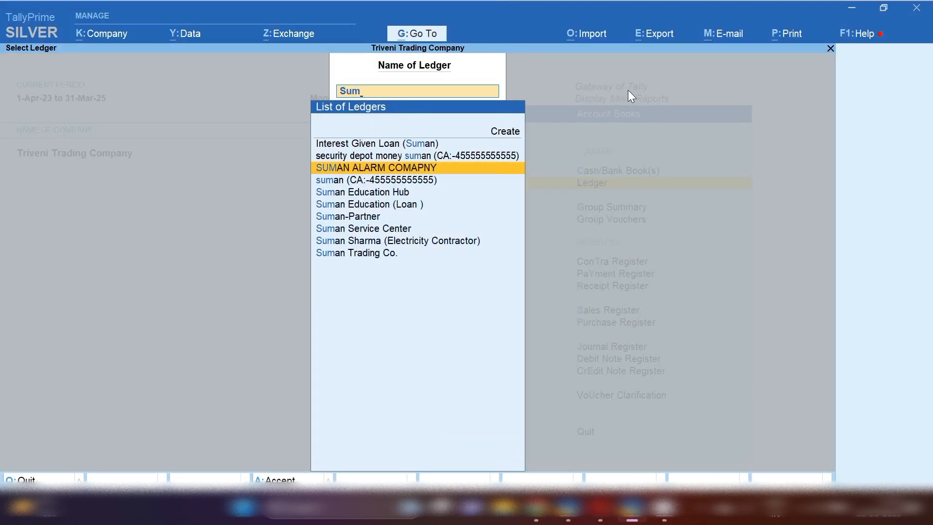
key(Down)
key(Down)
key(Return)
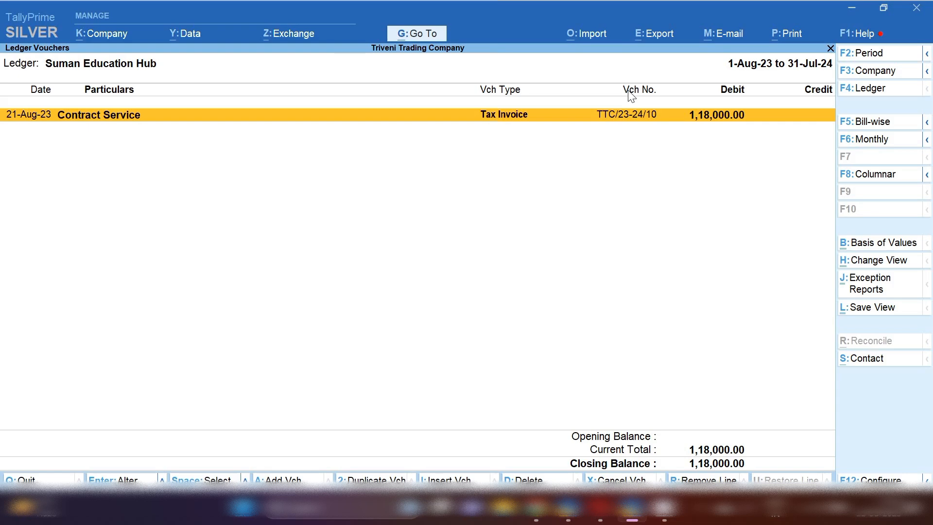
key(space)
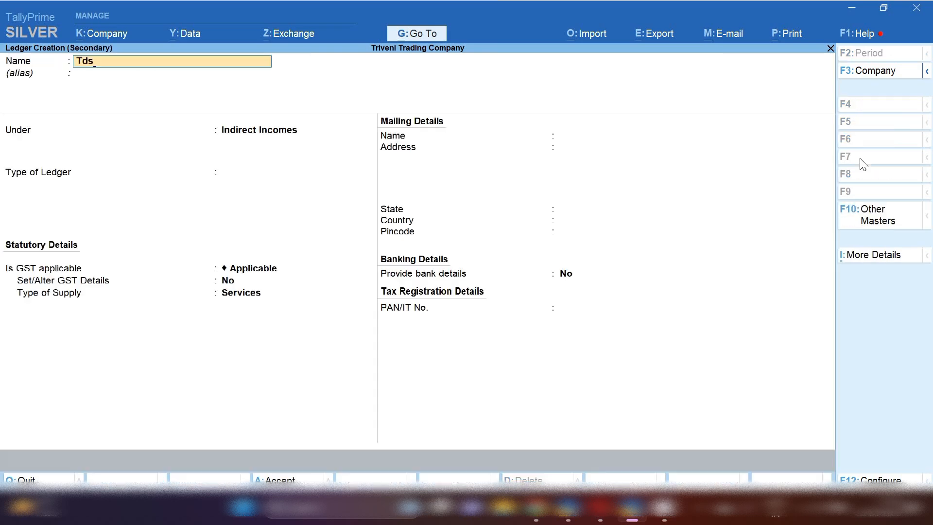
Create the ledger "Tds Receivable on Contracter (194C)" under Current Assets and save it for use in the journal voucher.
text(Receivable)
key(BackSpace)
text(on Contracter)
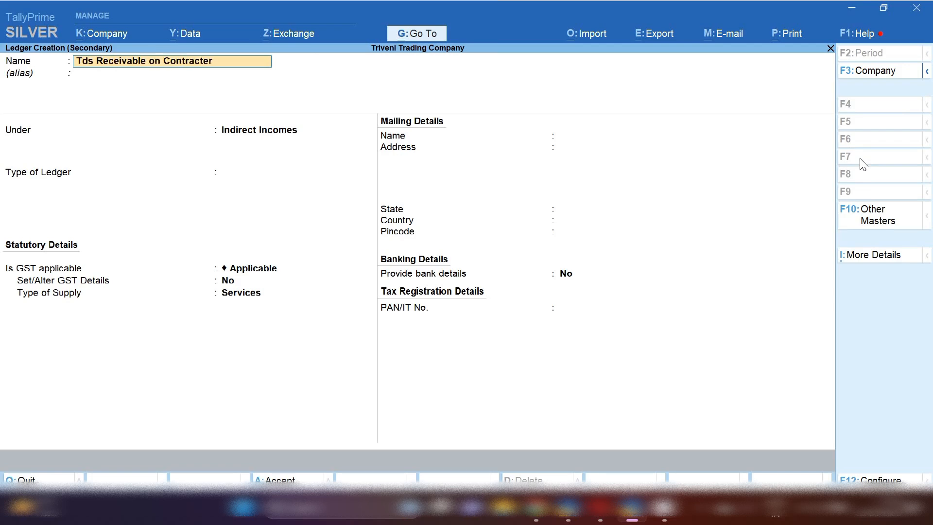
text( (194C))
key(Return)
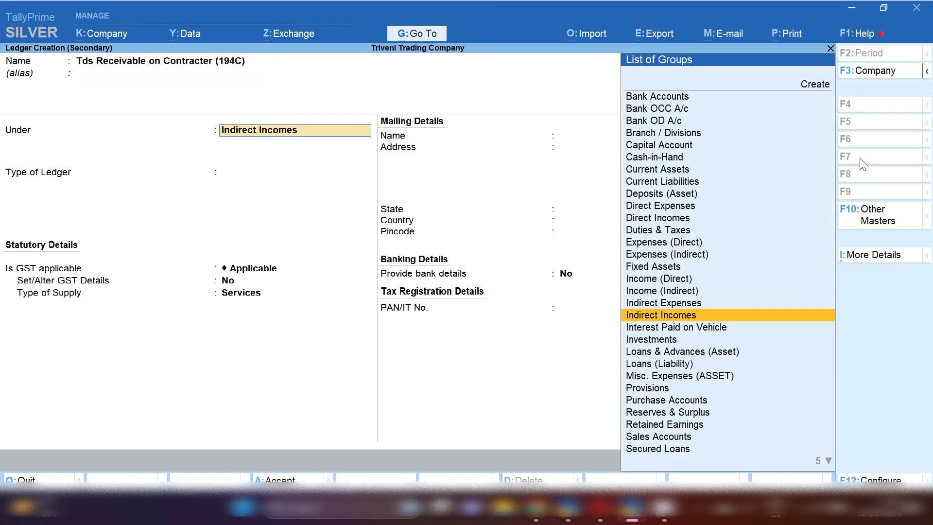
text(Cure)
key(BackSpace)
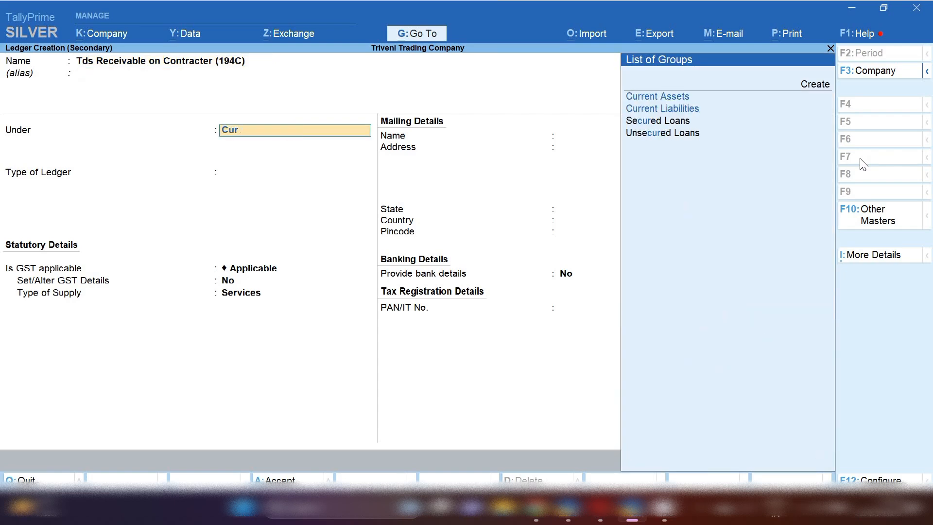
key(Return)
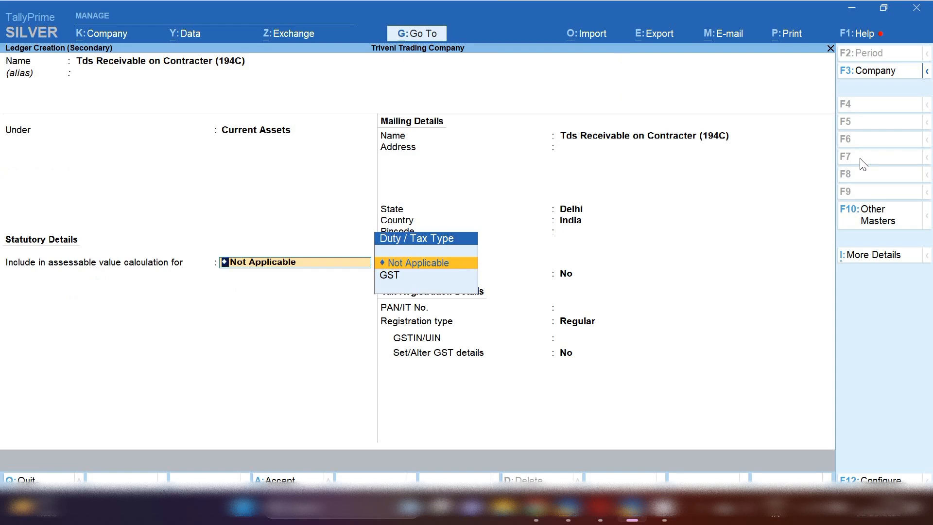
key(ctrl+a)
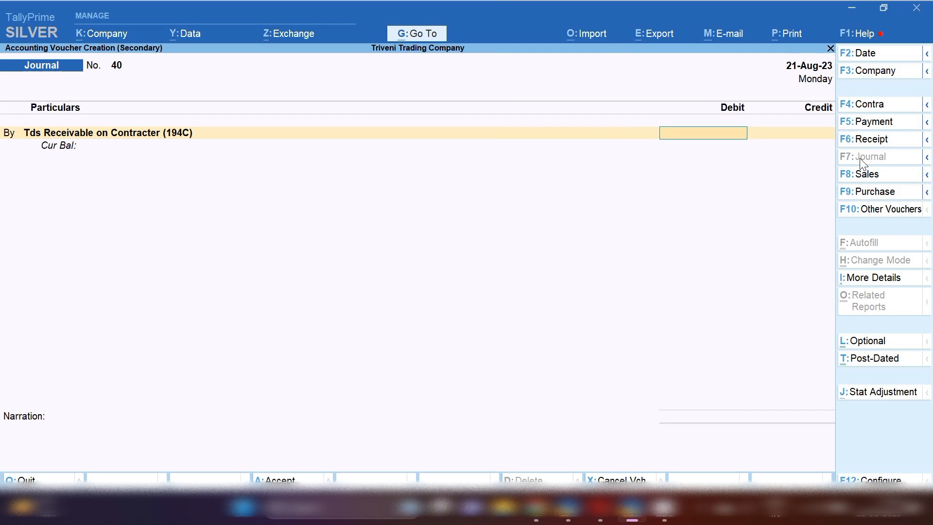
Calculate 100000/100*2 with the built-in calculator, debit Tds Receivable on Contracter (194C) with 2,000, and close the calculator.
key(ctrl+n)
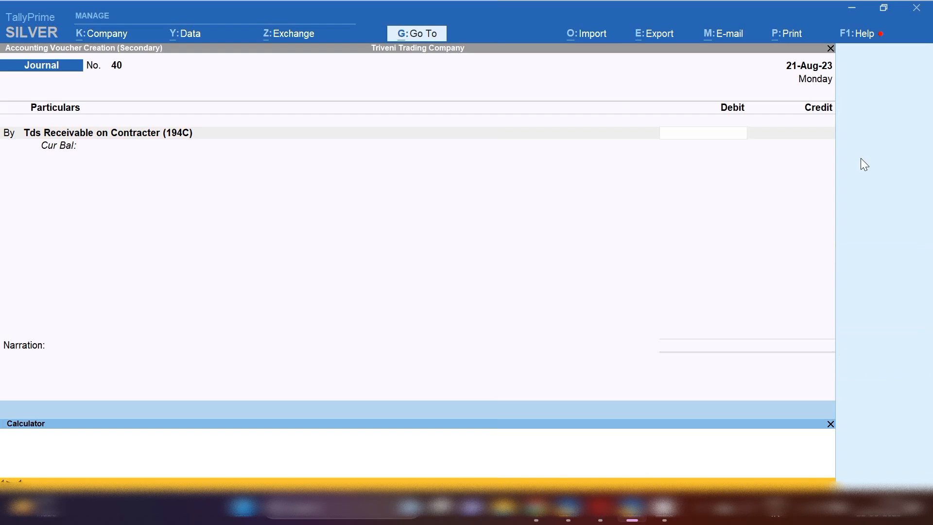
text(100000/100)
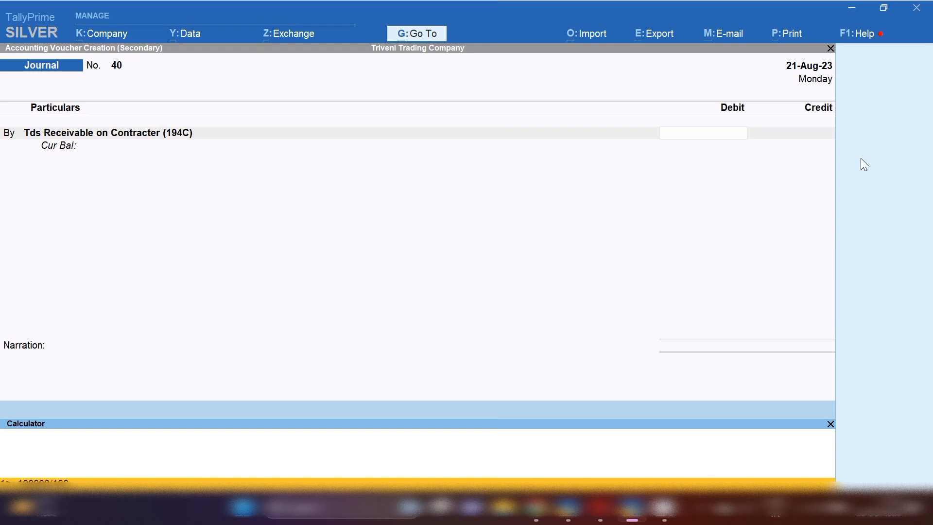
text(*2)
key(Return)
key(Return)
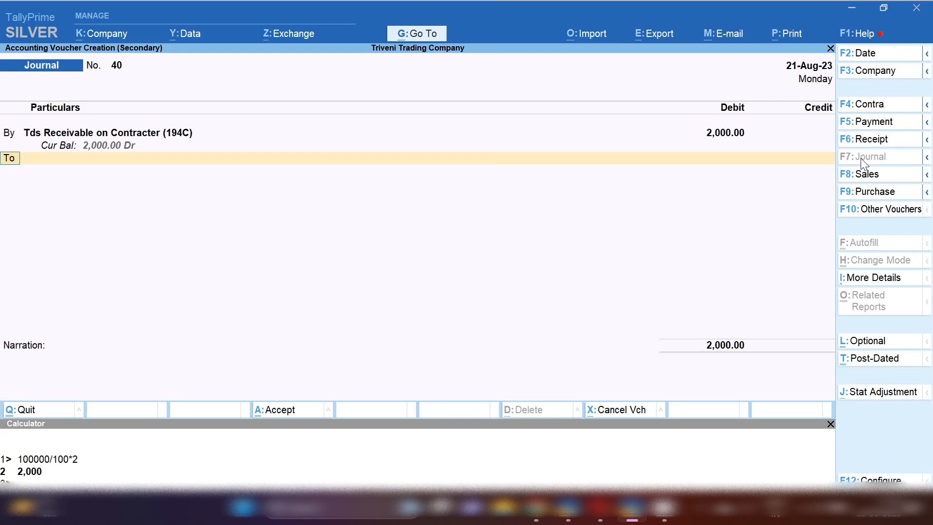
click(829, 422)
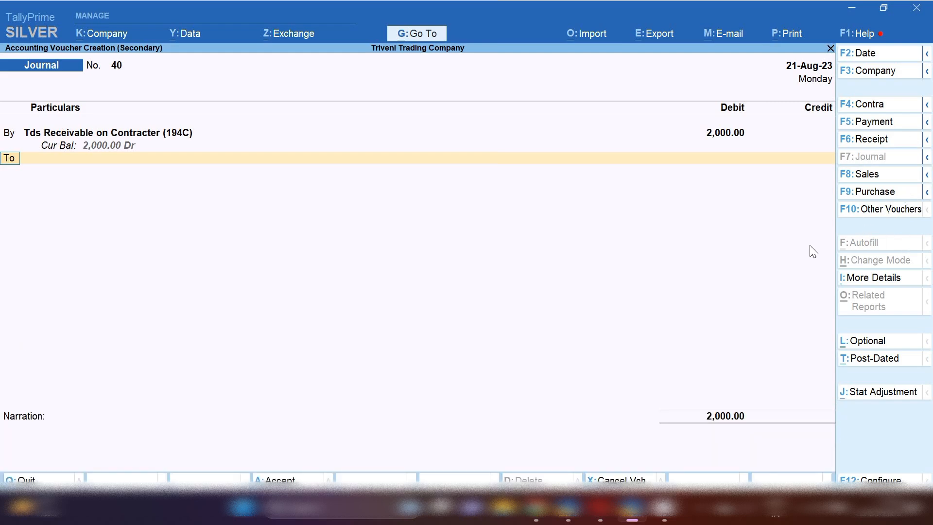
Choose Suman Education Hub as the credit ledger of the TDS journal for 2,000.00.
key(Return)
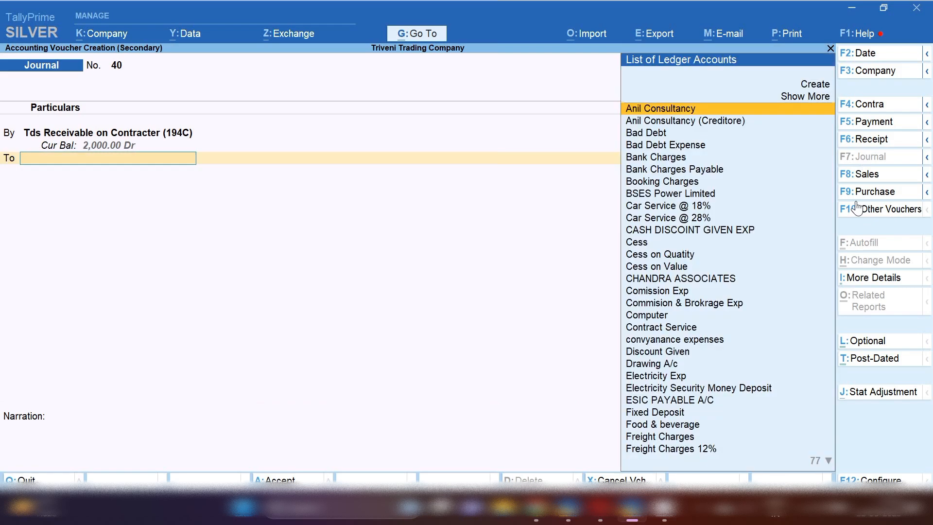
text(Sun)
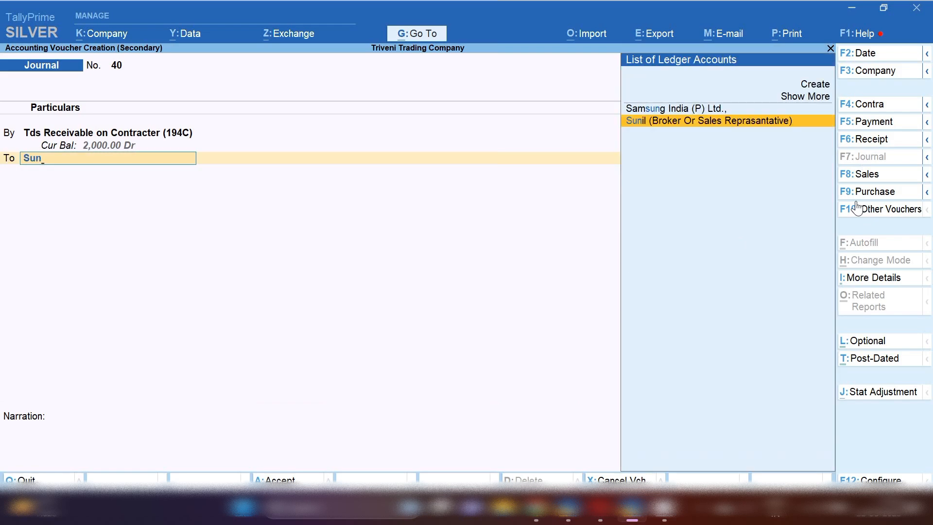
key(BackSpace)
text(man)
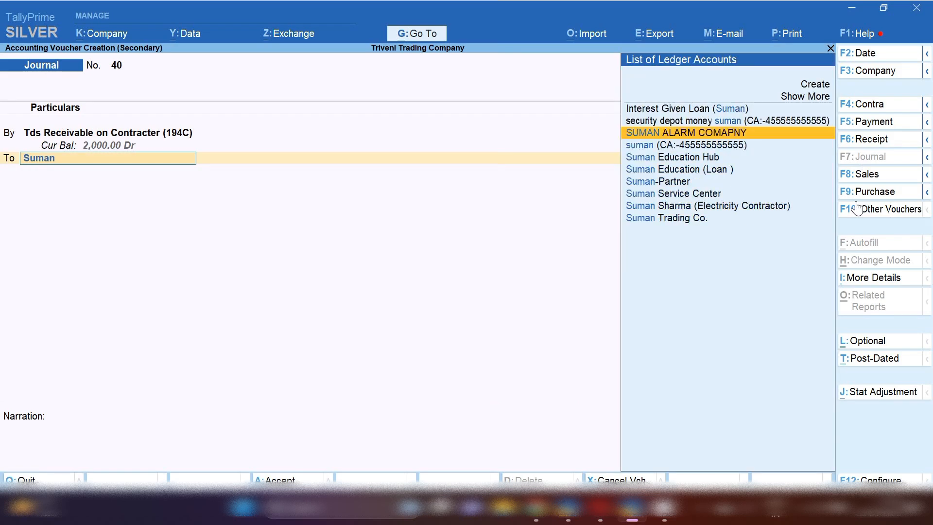
key(Down)
key(Down)
key(Return)
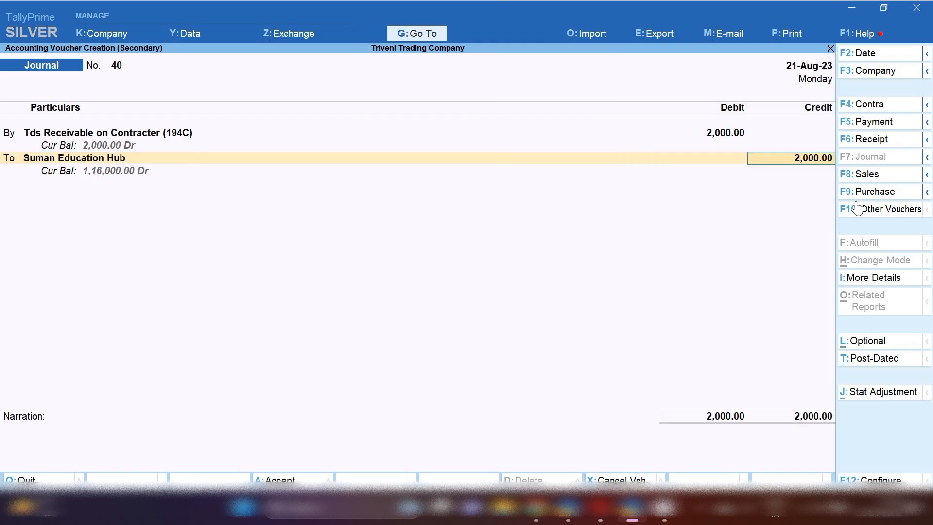
Allocate the 2,000.00 credit against bill reference TTC/23-24/1, add a narration beginning "tds received", and save the journal.
key(Return)
key(Return)
key(Return)
key(Return)
key(Return)
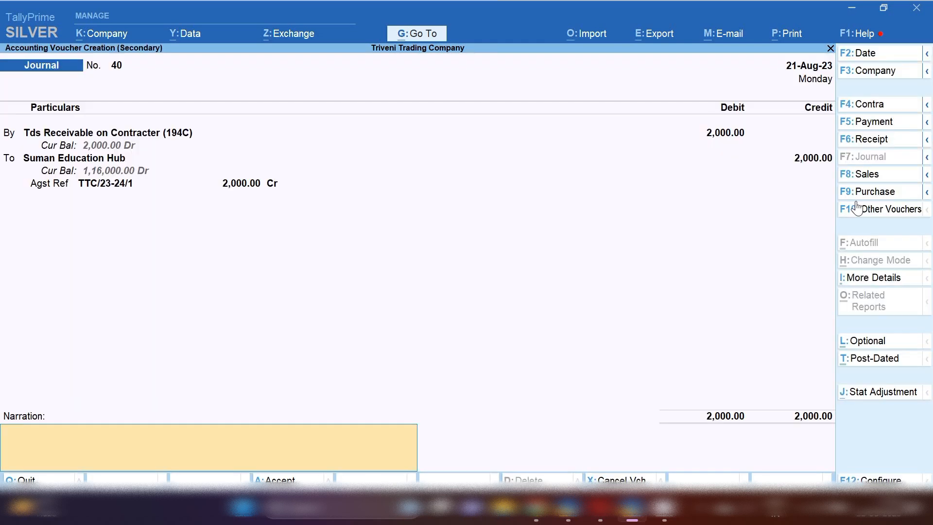
text(tds received agsin)
key(Return)
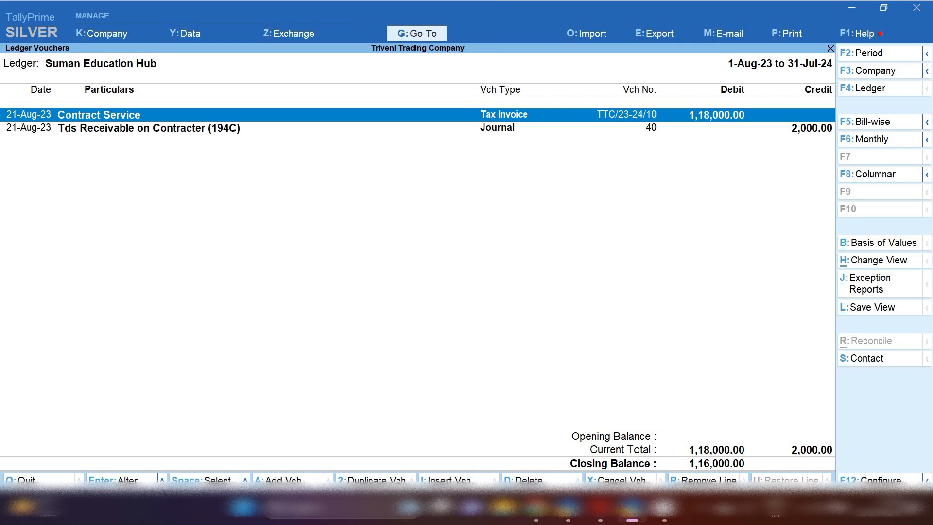
Start a new sales tax invoice dated 1-Sep-23 from the Suman Education Hub ledger report.
key(space)
key(alt+a)
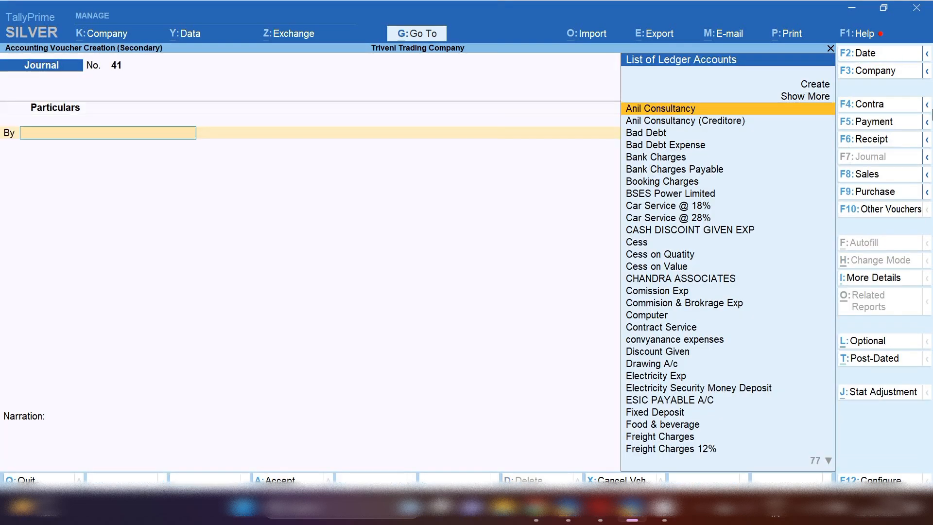
key(F2)
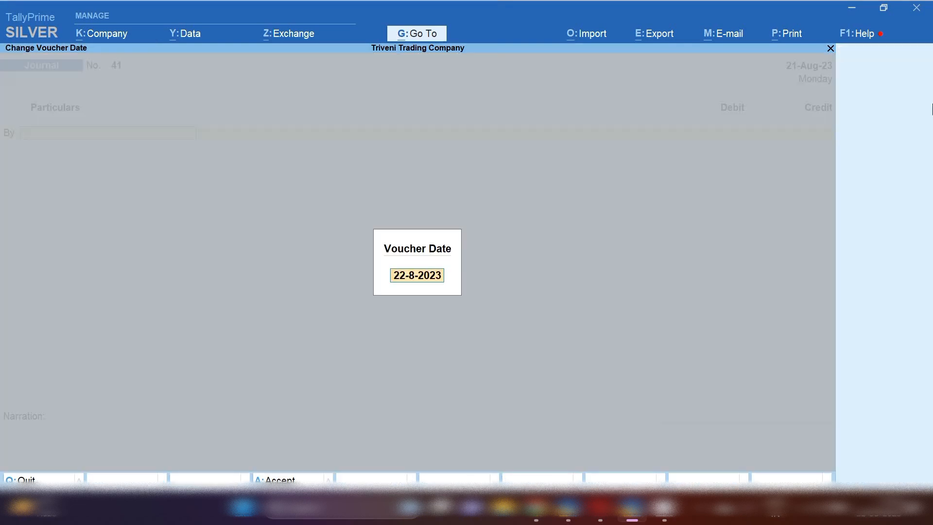
text(1.9)
key(Return)
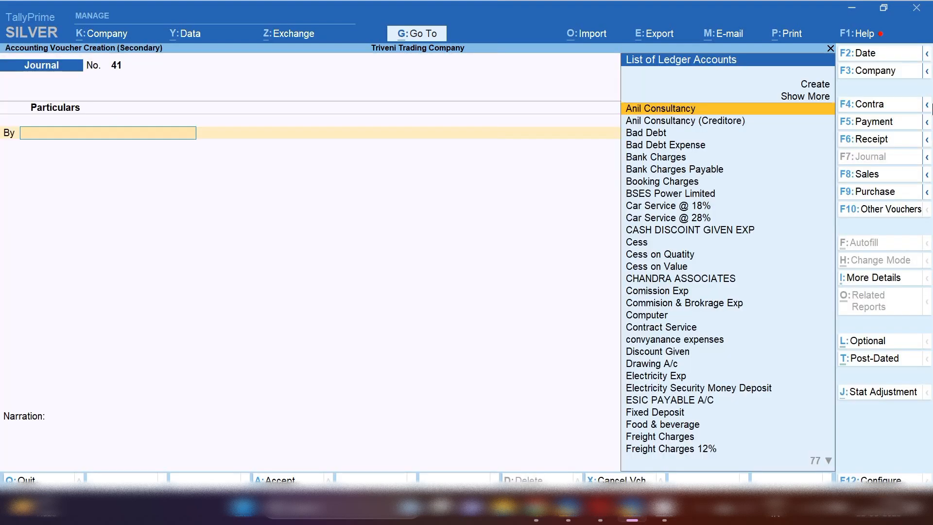
click(869, 176)
key(Return)
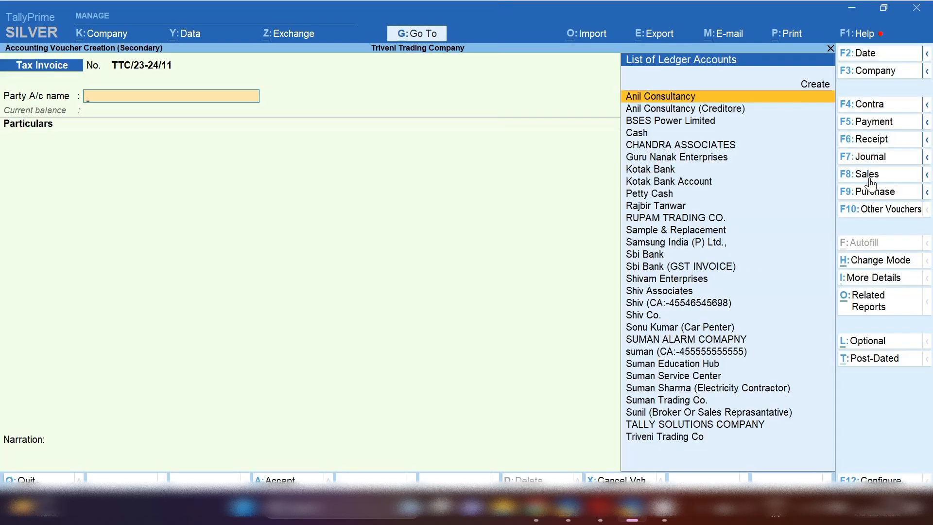
Choose Suman Education Hub as the invoice's party account and accept its dispatch and party details without additions.
text(Sum)
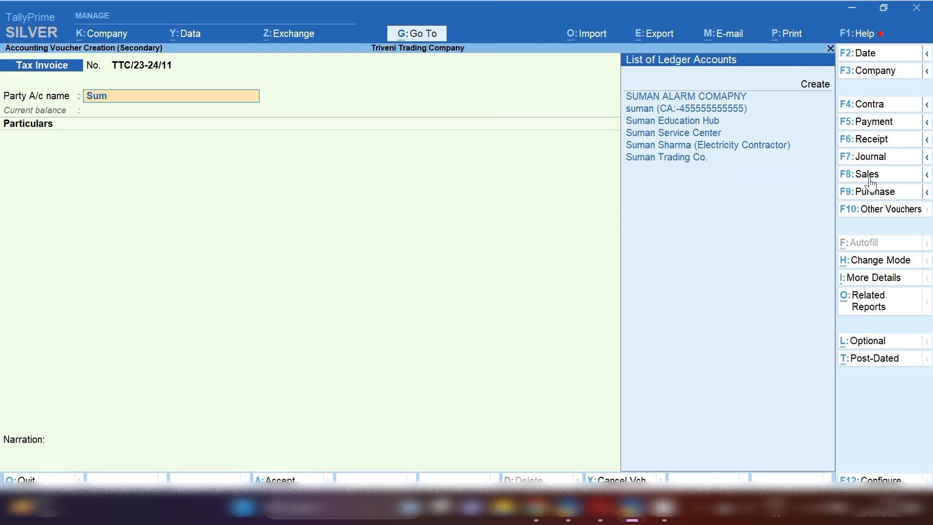
key(Down)
key(Down)
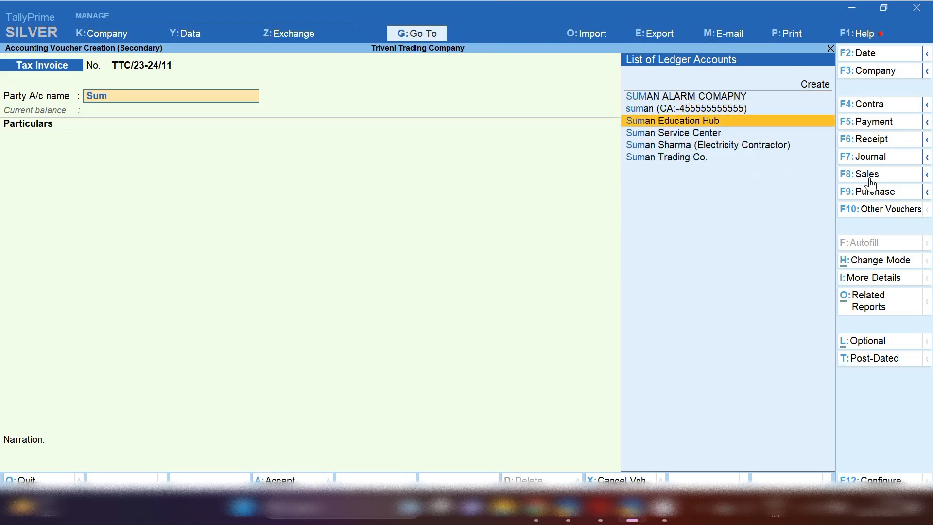
key(Return)
key(Return)
key(Return)
key(Return)
key(Return)
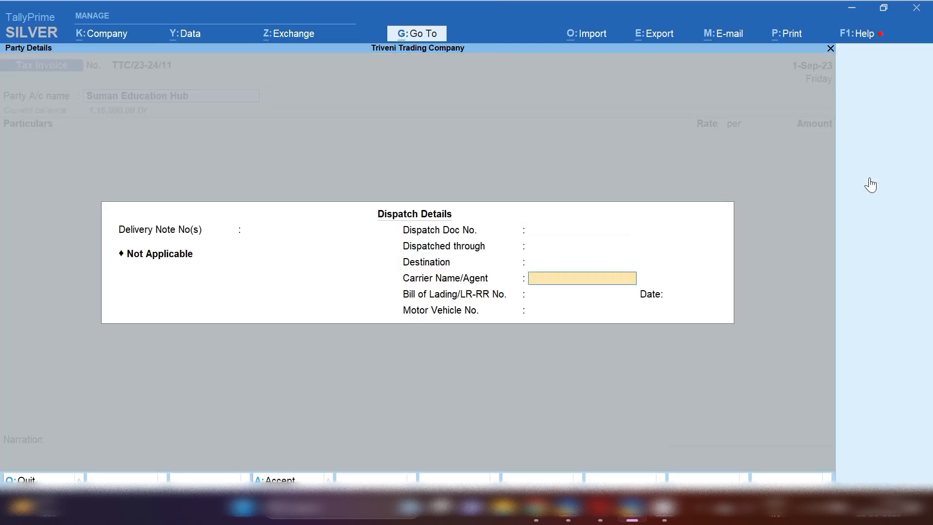
key(ctrl+a)
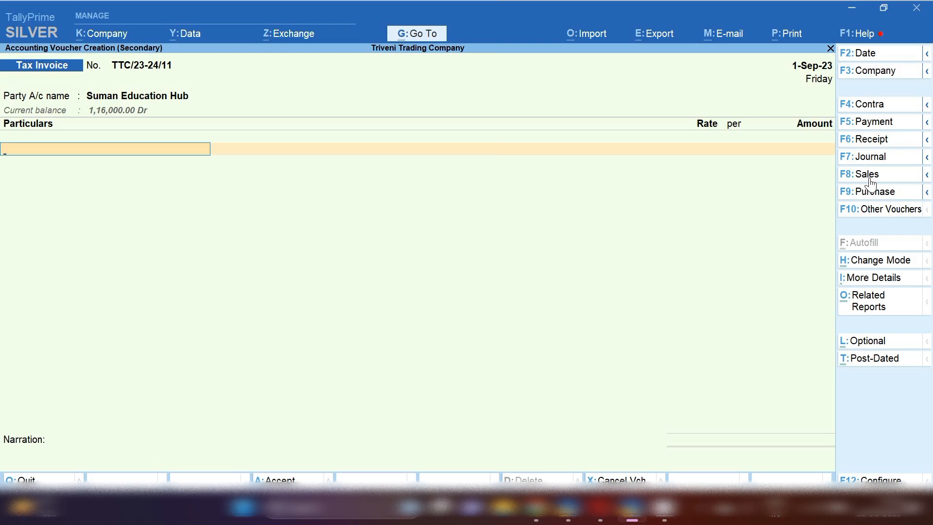
Add the ledger Tds Receivable on Contracter (194C) to the invoice with an amount of 50,000.00.
text(Tds)
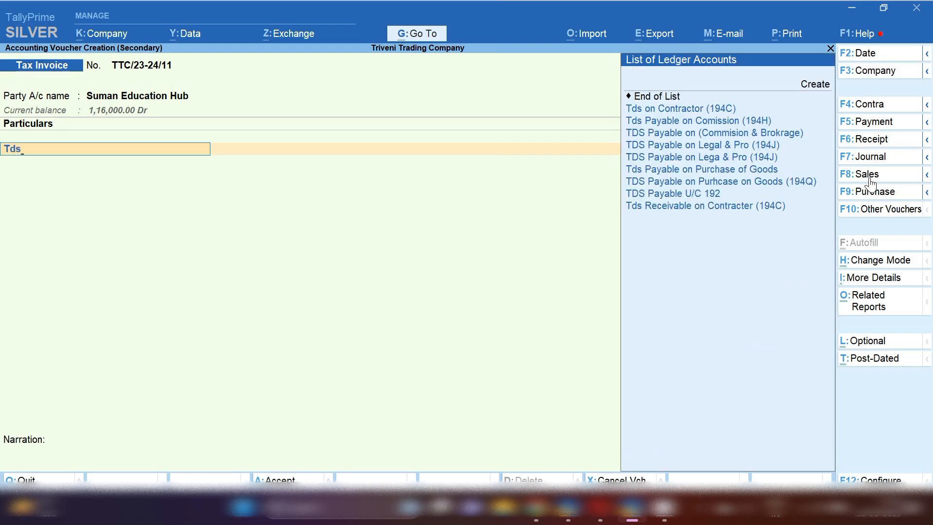
key(Down)
key(Down)
key(Down)
key(Down)
key(Down)
key(Down)
key(Down)
key(Down)
key(Down)
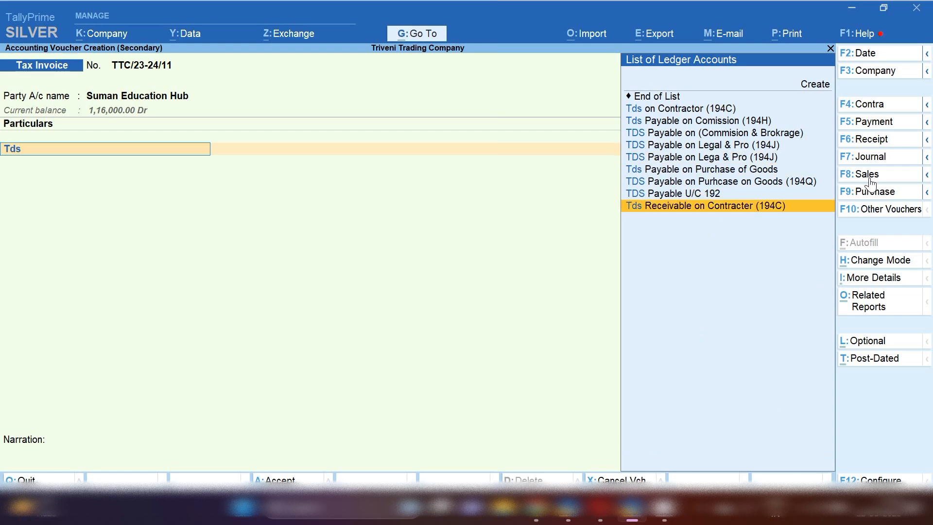
key(Return)
key(Return)
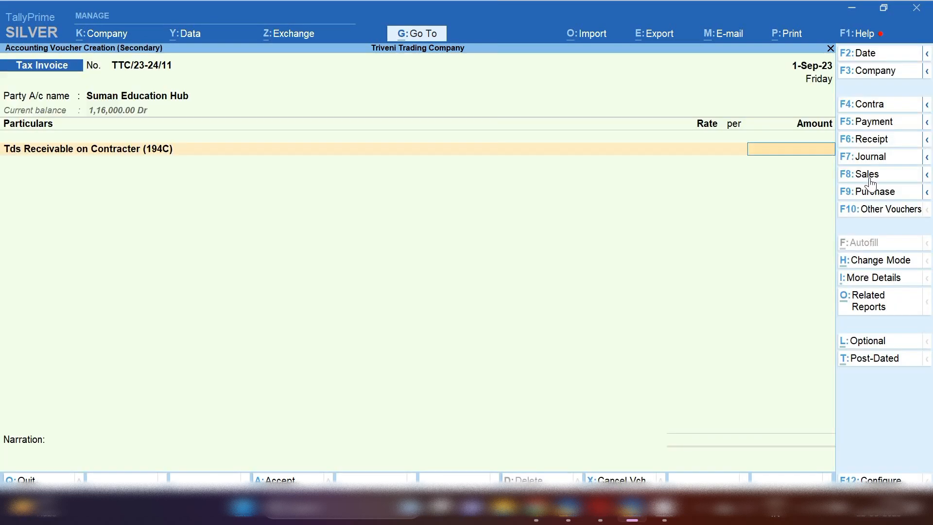
text(50,)
text(00)
text(00)
key(Return)
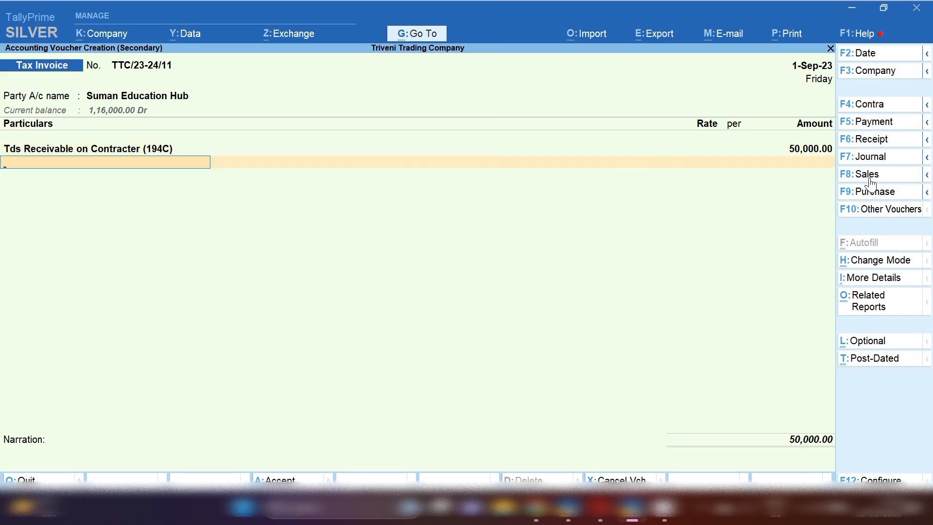
text(Cgs)
key(Return)
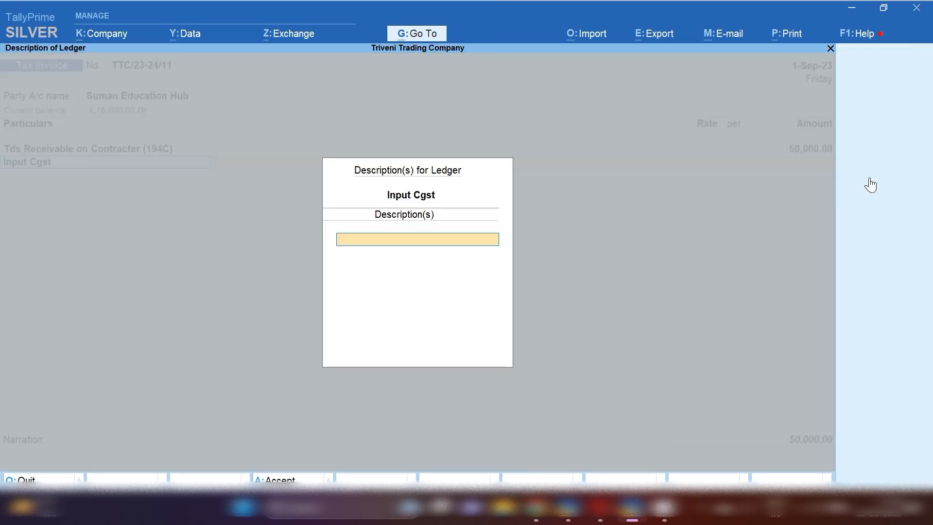
key(Return)
key(BackSpace)
text(Cgs)
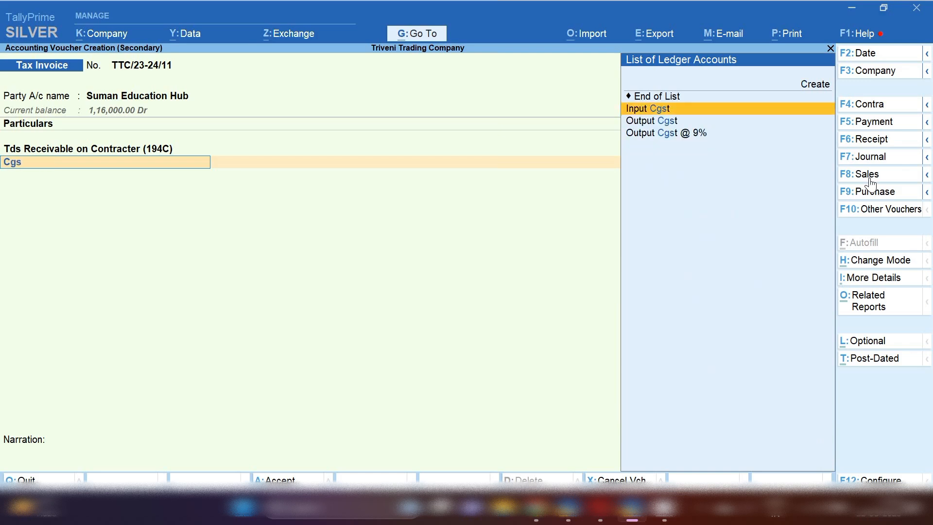
key(Down)
key(Return)
key(Return)
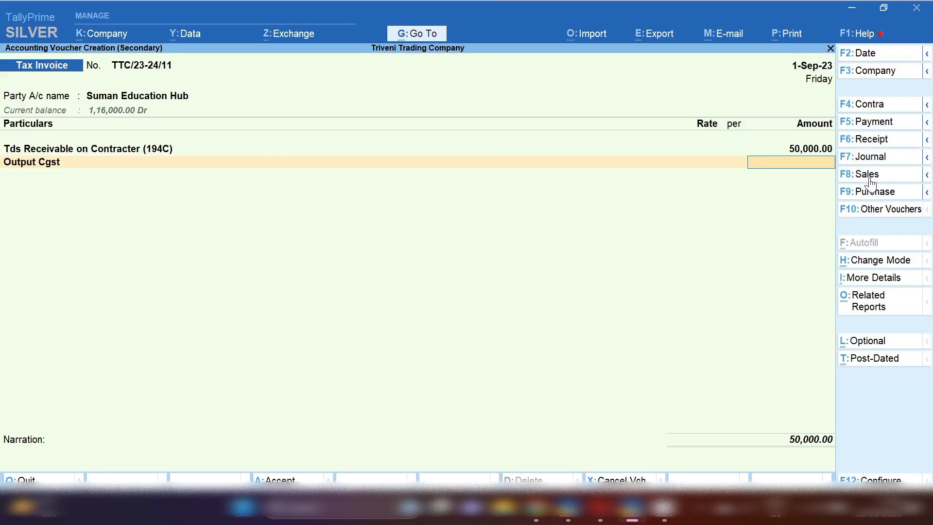
key(BackSpace)
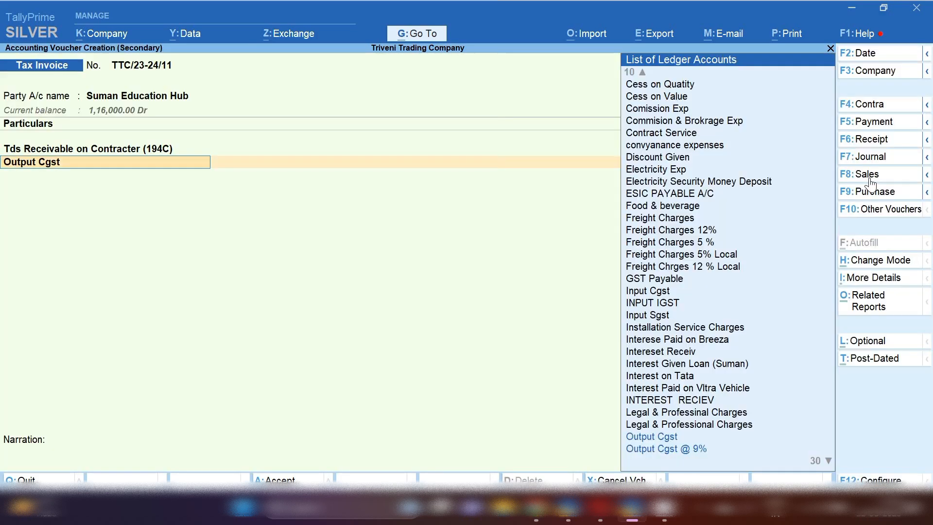
key(BackSpace)
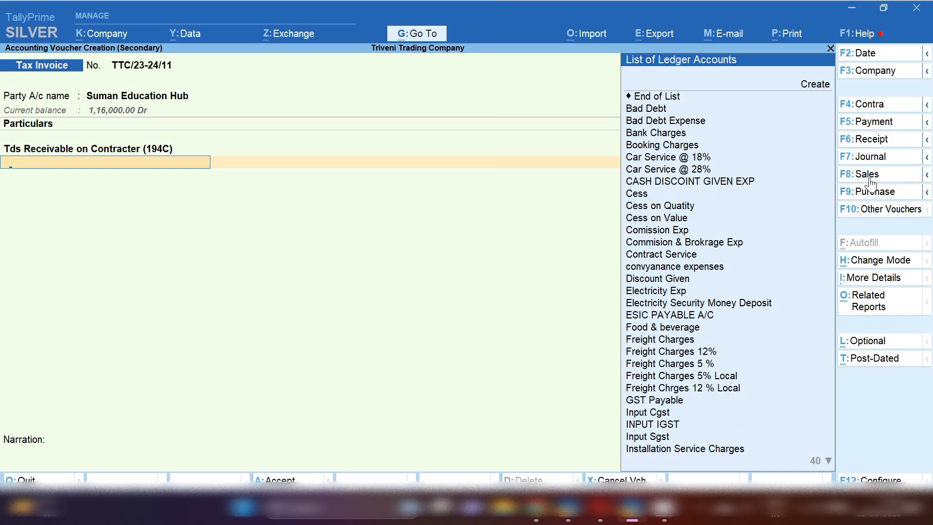
End the invoice's ledger entries with no further lines and save the invoice.
key(ctrl+d)
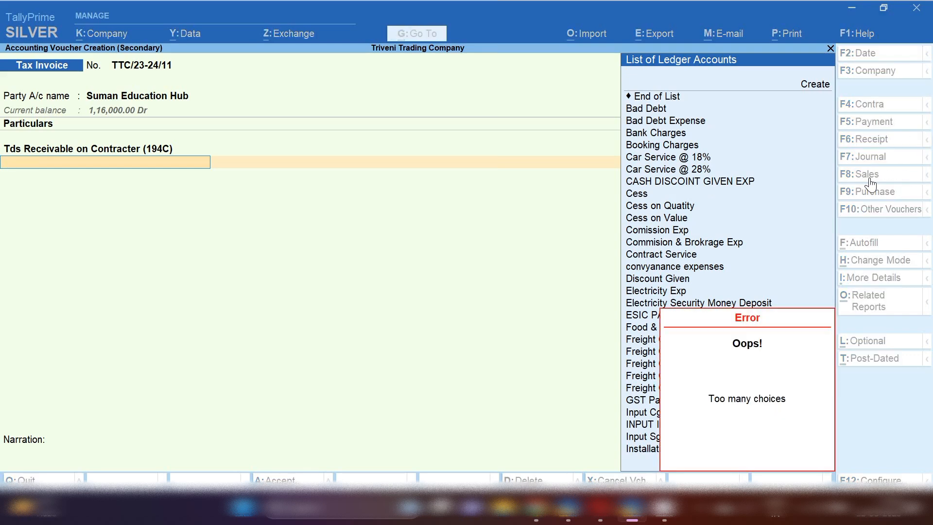
key(Return)
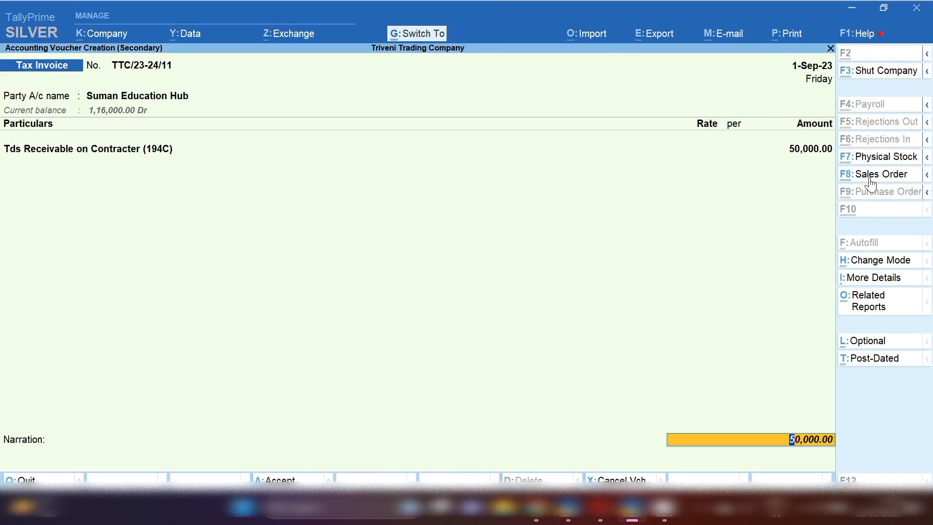
key(ctrl+a)
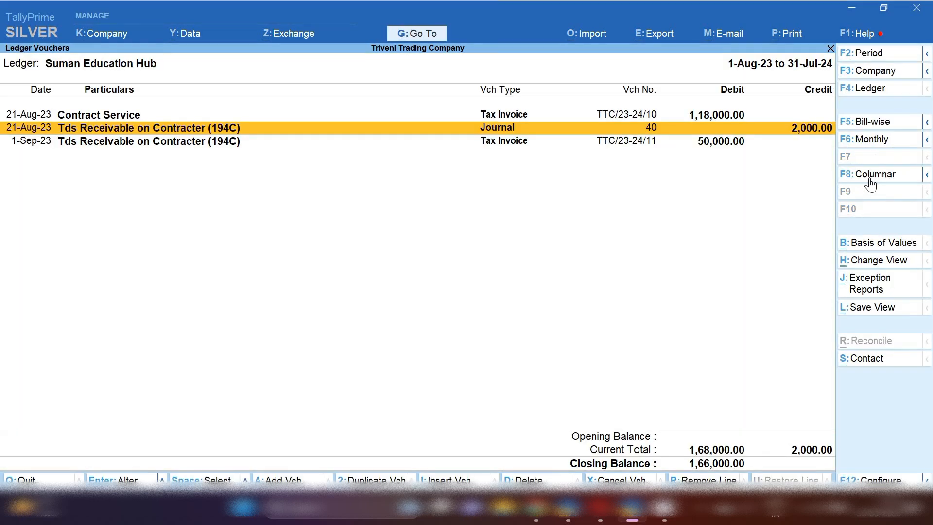
Start a new journal voucher dated 1-Sep-23 from the Suman Education Hub ledger report.
key(Down)
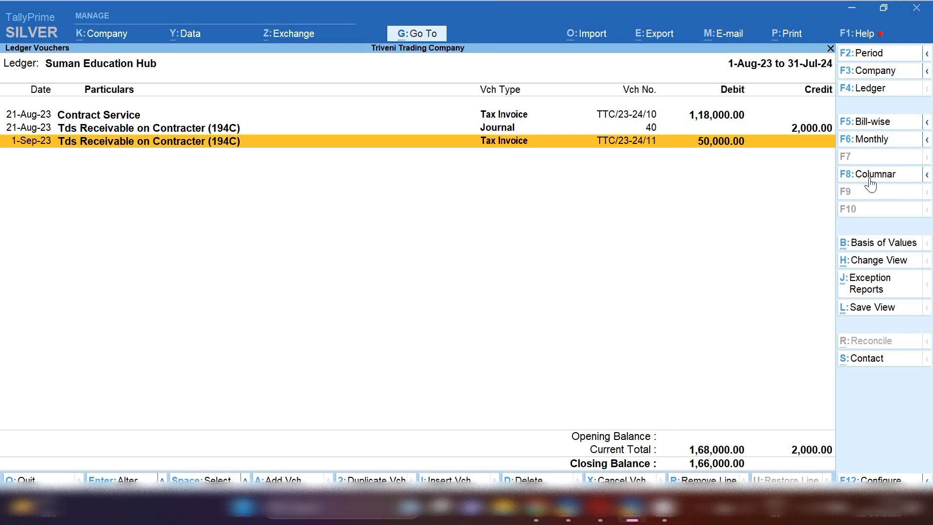
key(Up)
key(alt+a)
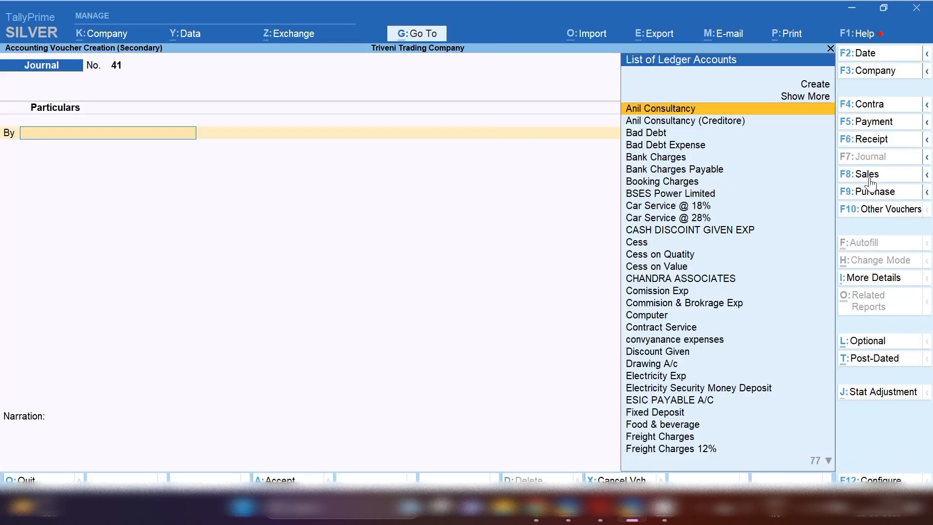
key(F2)
text(1-9)
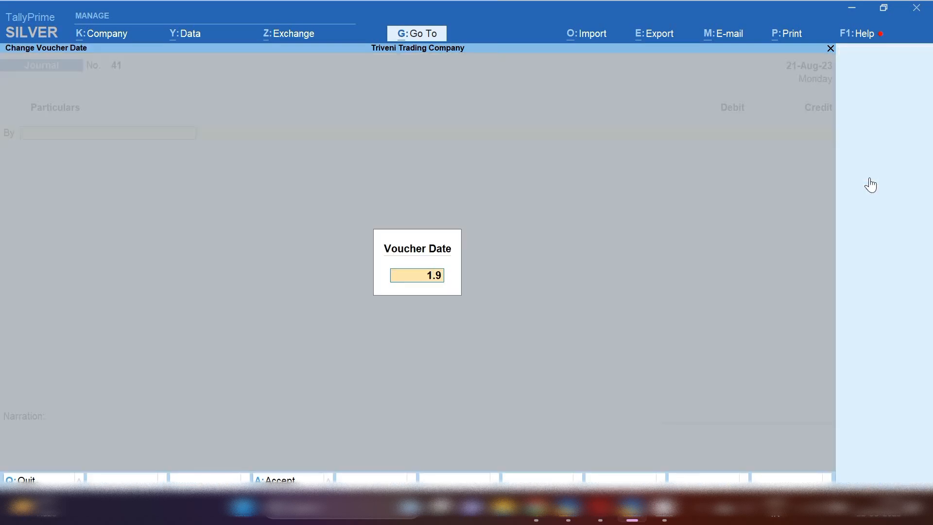
key(Return)
Choose Tds Receivable on Contracter (194C) as the journal's debit ledger.
text(Tds)
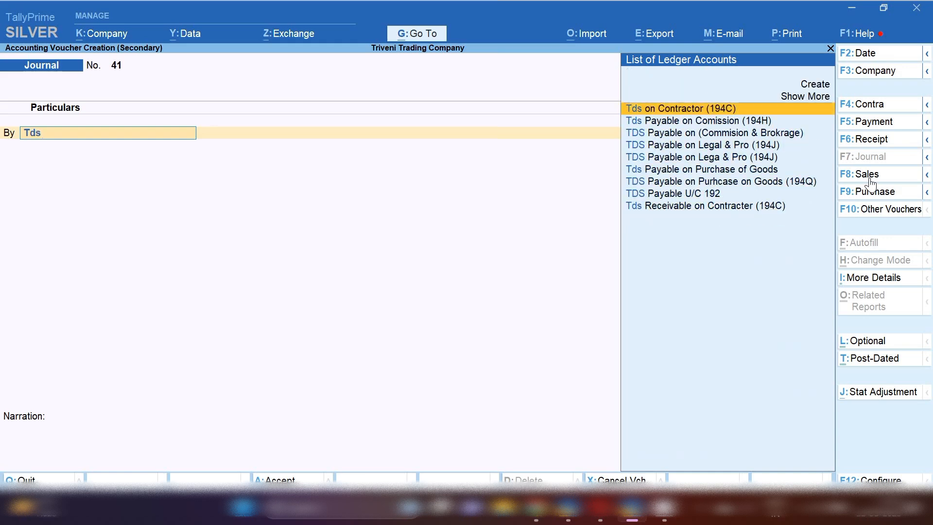
key(Down)
key(Down)
key(Down)
key(Down)
key(Down)
key(Down)
key(Down)
key(Down)
key(Return)
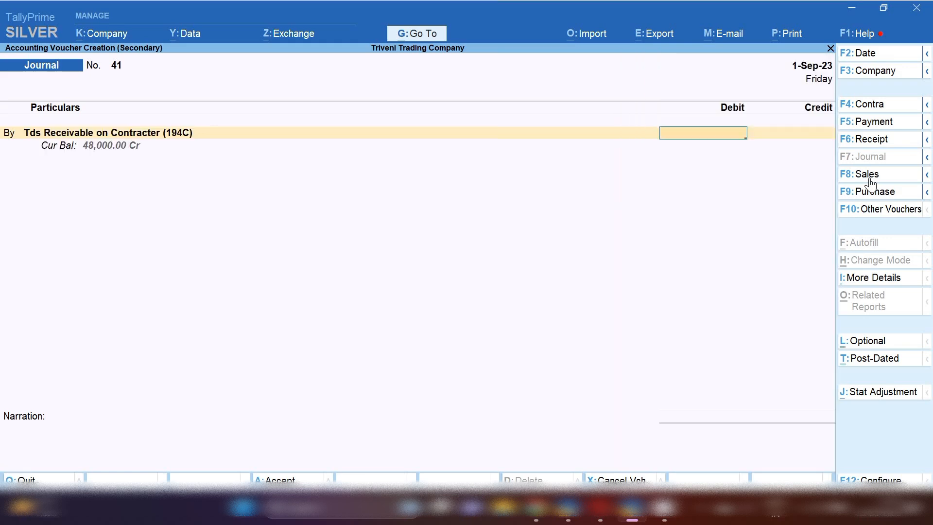
Calculate 50000/100*2 with the built-in calculator, debit 1,000.00, and credit Suman Education Hub with the same amount.
key(ctrl+n)
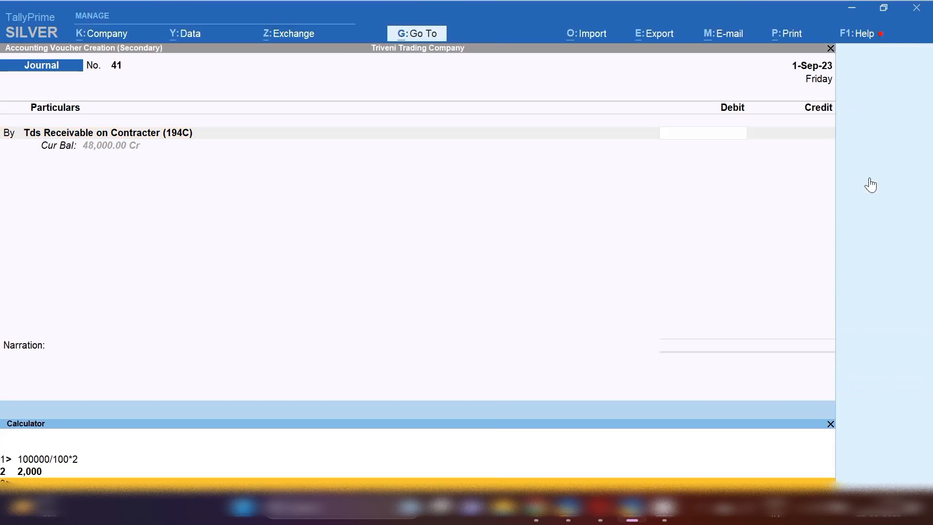
text(50000/100*2)
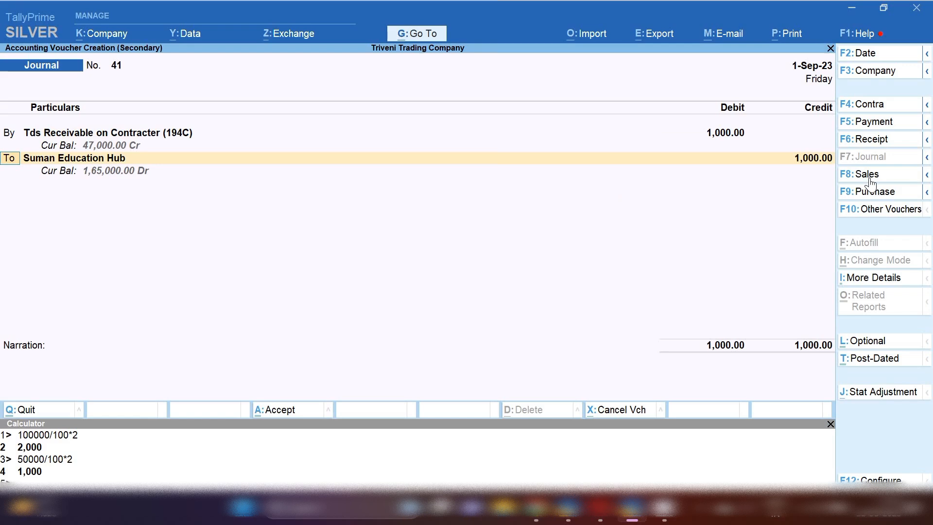
key(Return)
key(Return)
key(Return)
key(Return)
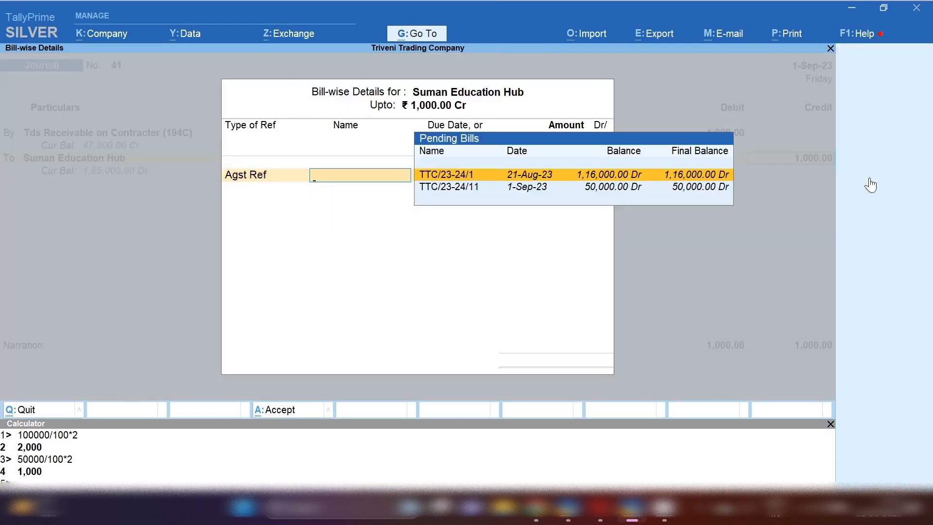
Allocate the 1,000.00 credit against bill reference TTC/23-24/11, save the journal without a narration, and close the calculator.
key(Down)
key(Return)
key(Return)
key(Return)
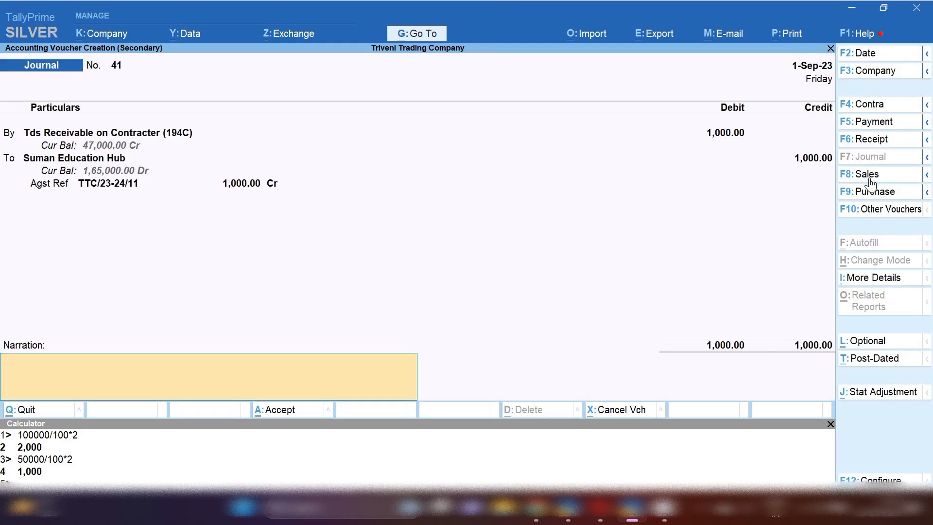
key(Return)
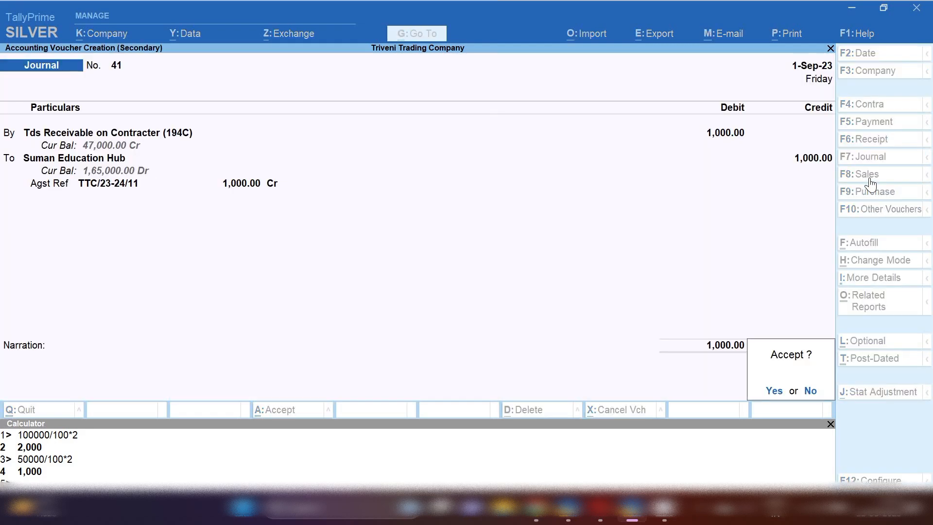
key(Return)
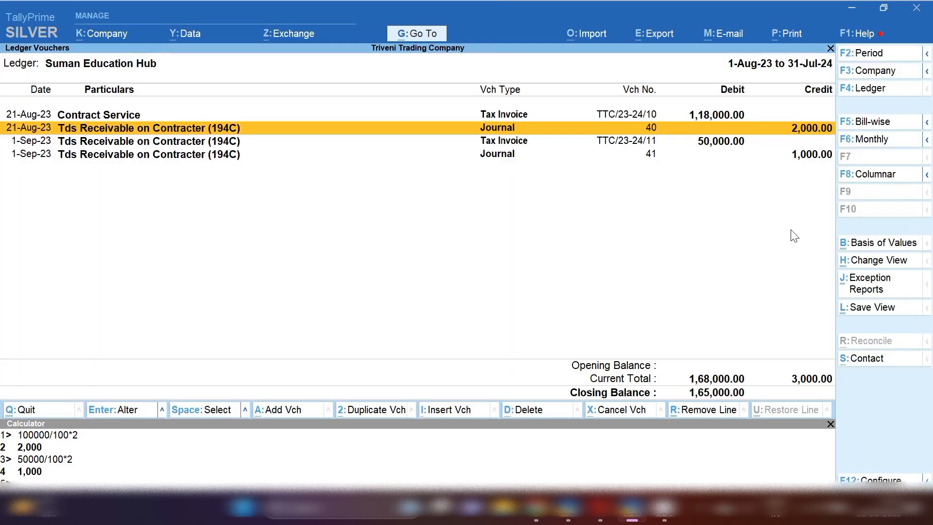
click(830, 424)
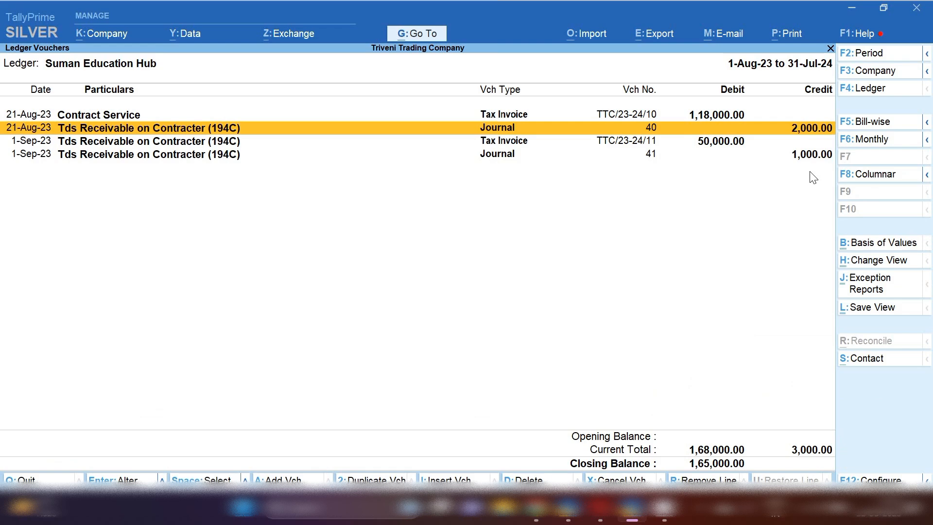
Start a new receipt voucher from the 1-Sep-23 entries in the Suman Education Hub ledger report.
key(Down)
key(Down)
key(alt+a)
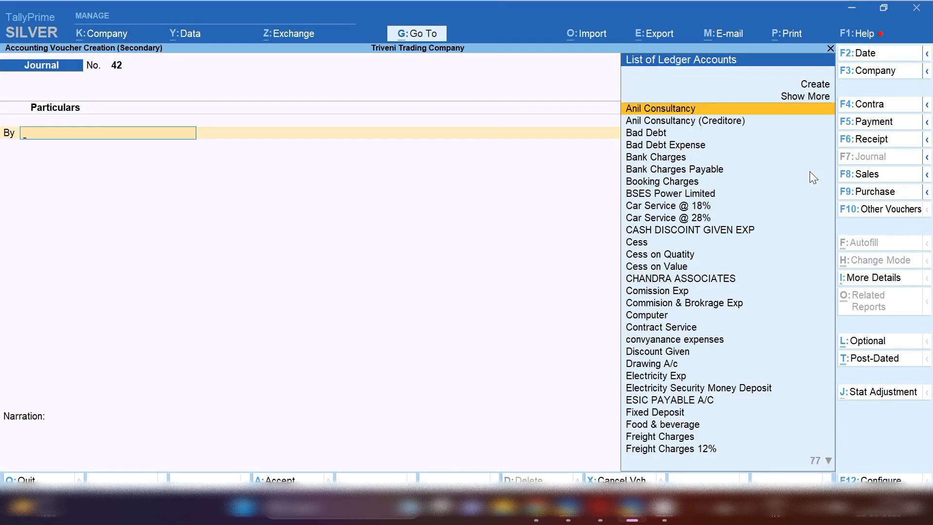
click(892, 147)
Credit Suman Education Hub with 1,65,000 in the receipt voucher.
text(Sum)
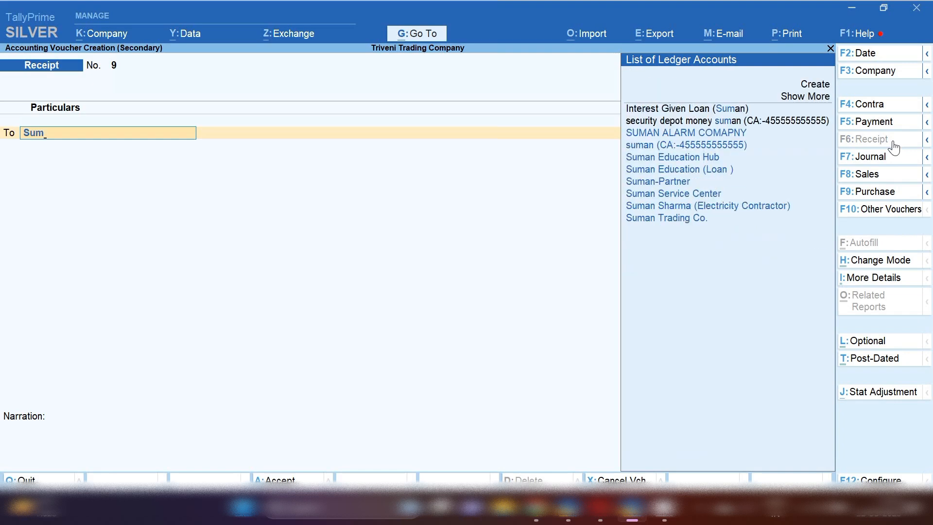
key(Down)
key(Down)
key(Down)
key(Down)
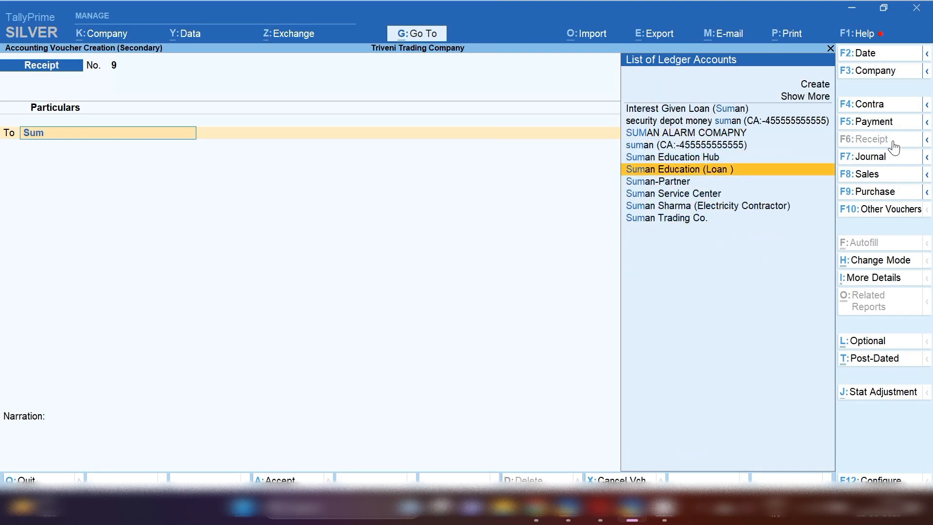
key(Up)
key(Return)
text(1)
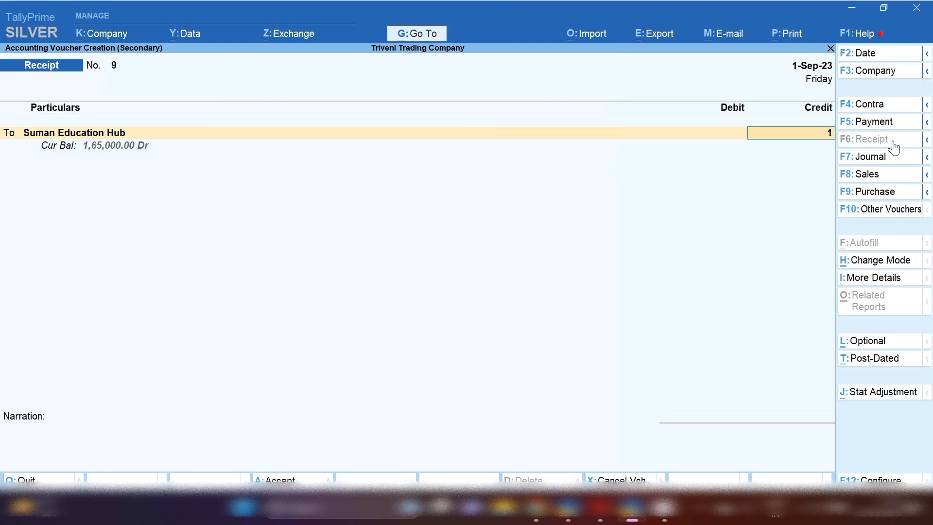
text(,65,000)
key(Return)
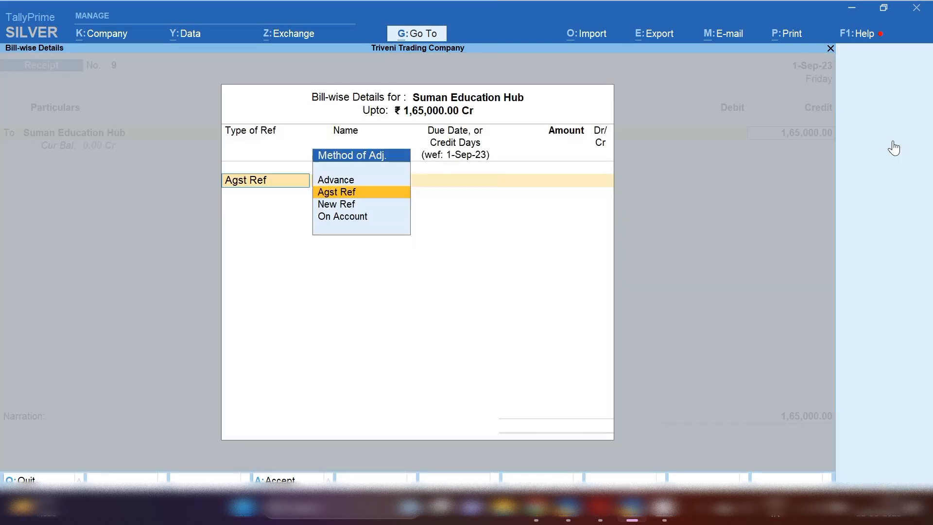
Allocate the receipt against bill references TTC/23-24/1 for 1,16,000.00 and TTC/23-24/11 for 49,000.00.
key(Return)
key(Return)
key(Return)
key(Return)
key(Return)
key(Return)
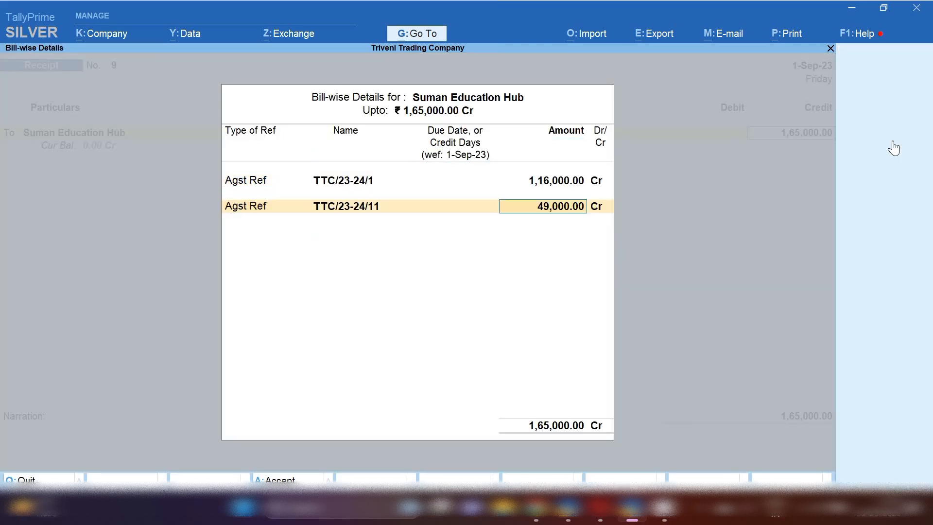
key(Return)
key(Return)
Debit Sbi Bank with 1,65,000.00 as Cheque/DD dated 1-Sep-23, leaving the instrument details blank, and save the receipt without a narration.
key(Return)
key(Return)
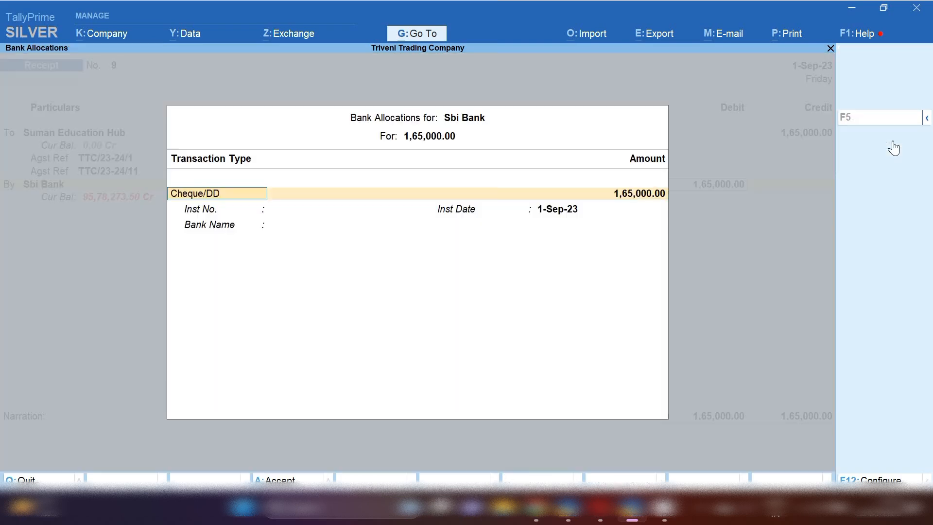
key(Return)
key(Return)
key(Return)
key(Return)
key(Return)
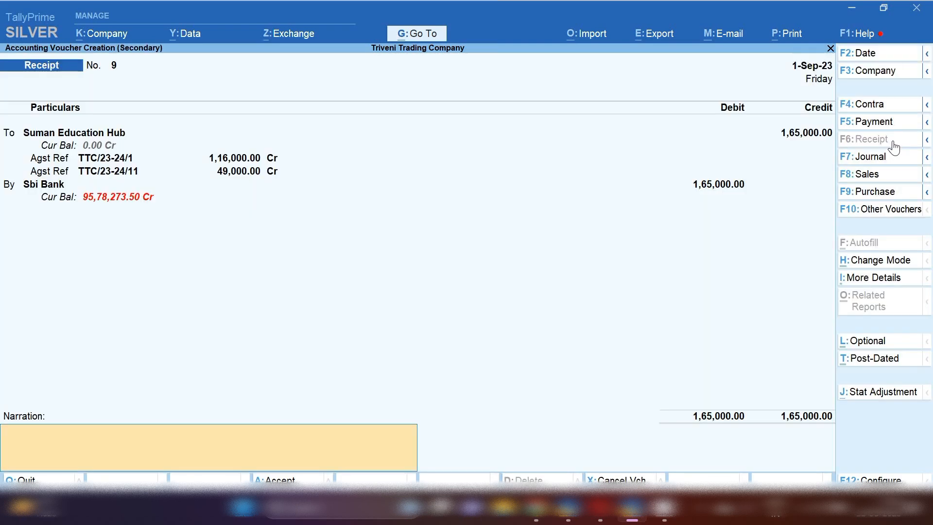
key(Return)
key(Return)
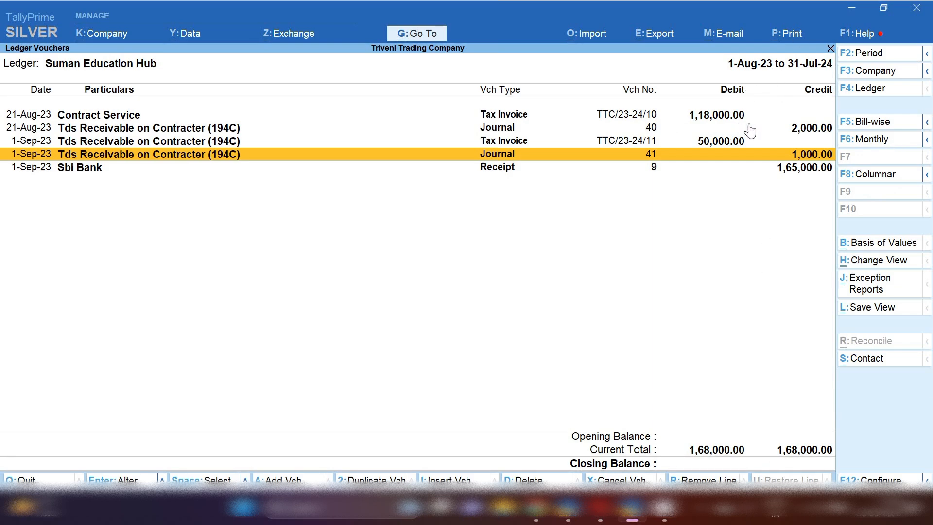
Review the invoice, TDS journal and receipt entries in the Suman Education Hub ledger, from the first invoice to the Sbi Bank receipt.
key(Up)
key(Up)
key(Up)
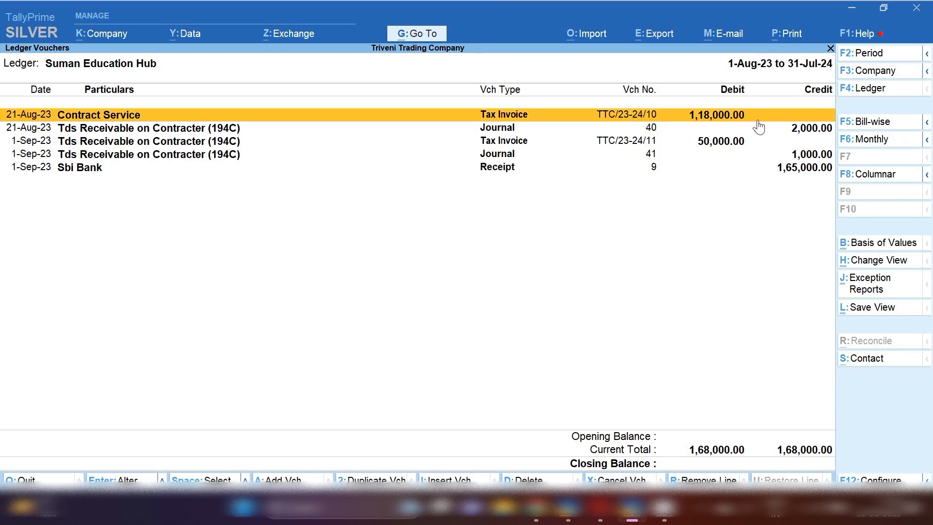
key(Down)
key(Down)
key(Down)
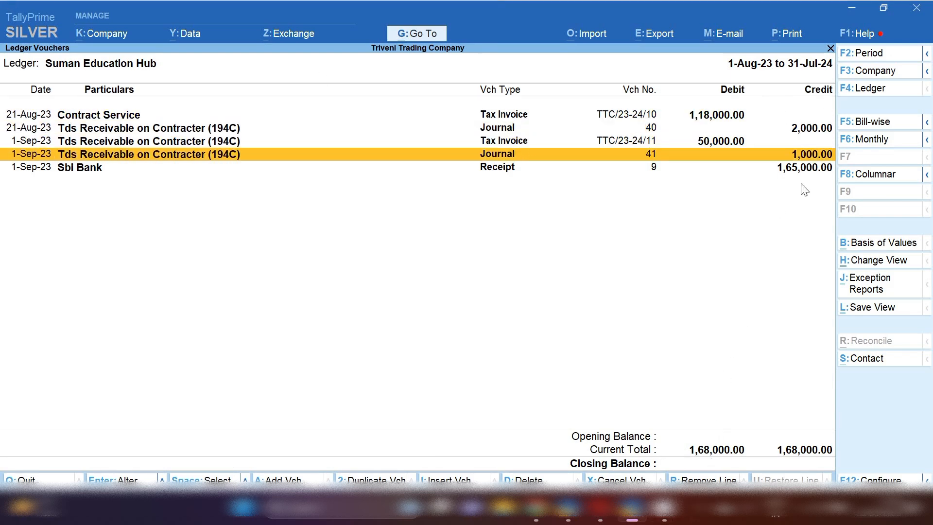
key(Down)
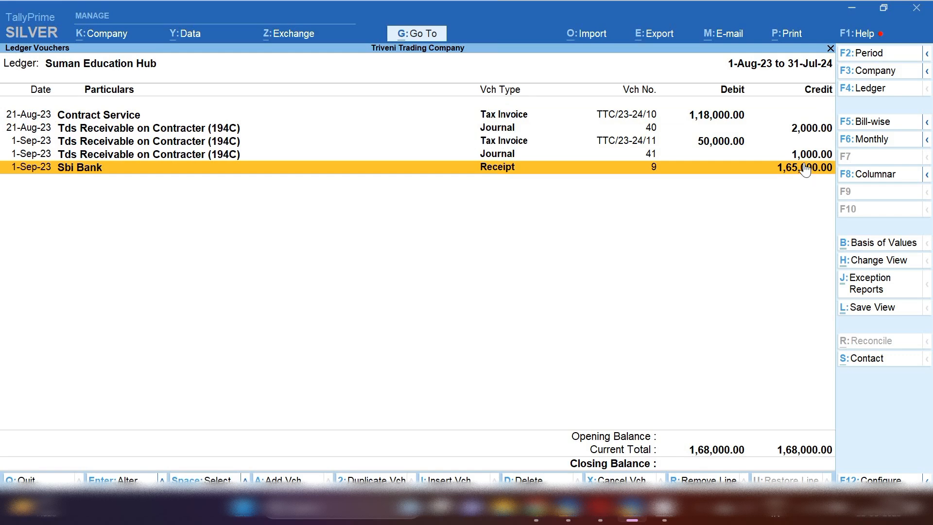